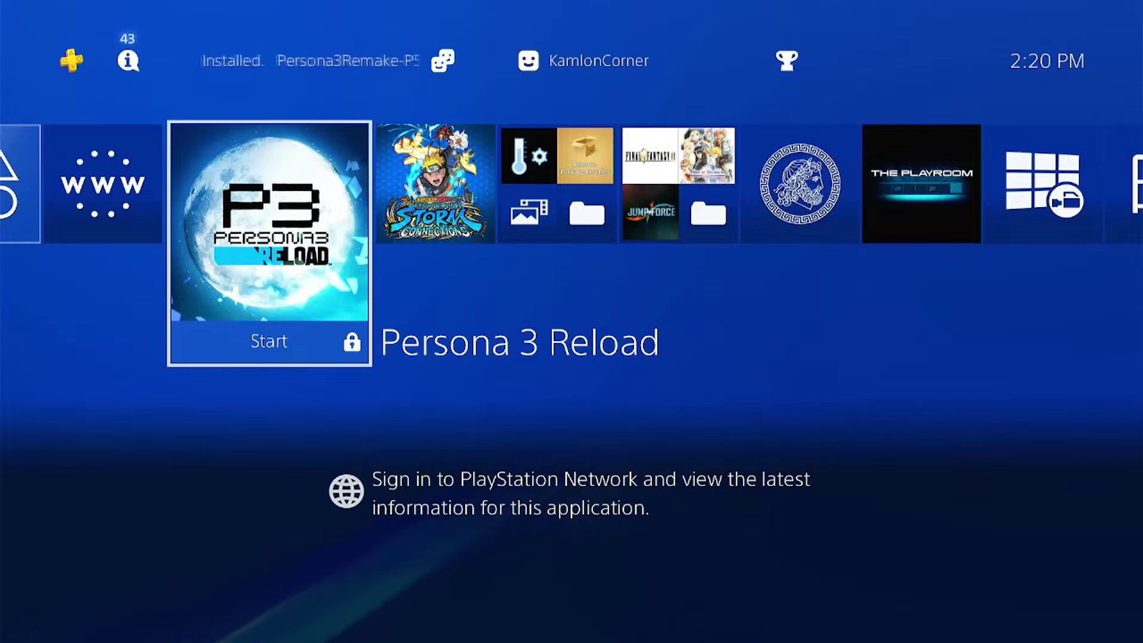
Step: Try copying the saved data on the USB storage device to system storage
key("Right")
key("Up")
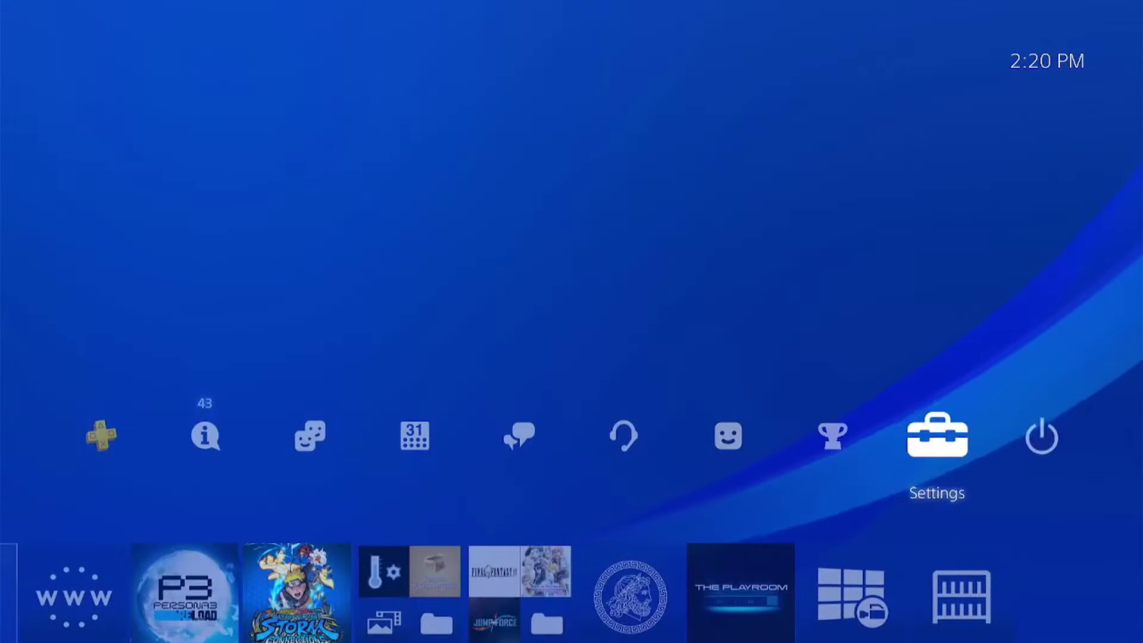
key("Right")
key("Left")
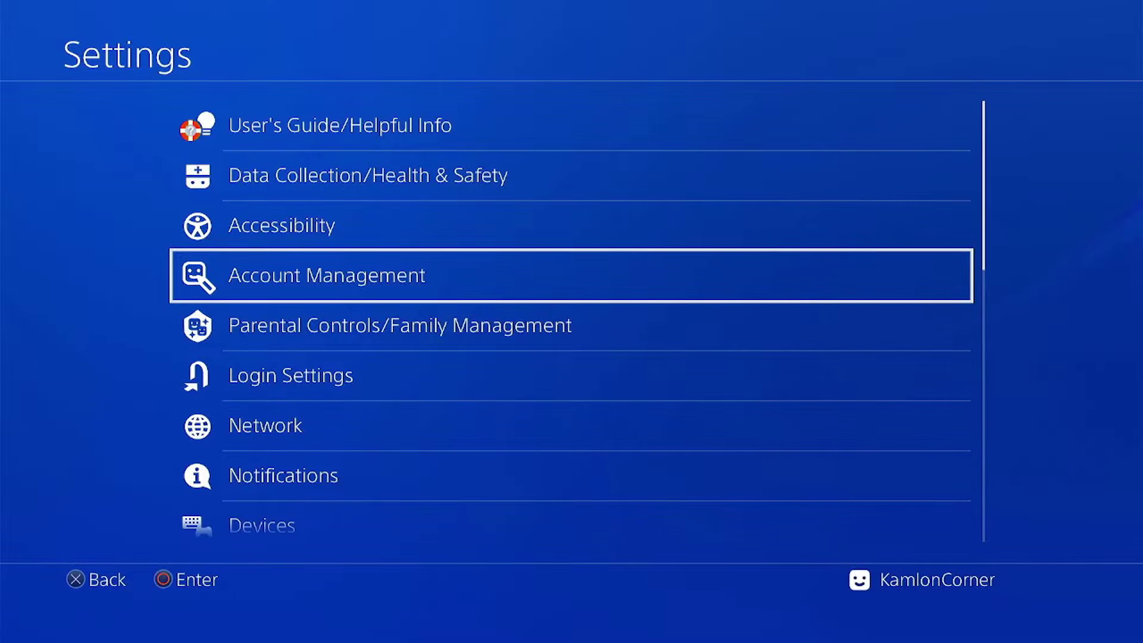
key("Down")
key("Down")
key("Down")
key("Down")
key("Down")
key("Down")
key("Down")
key("Down")
key("Return")
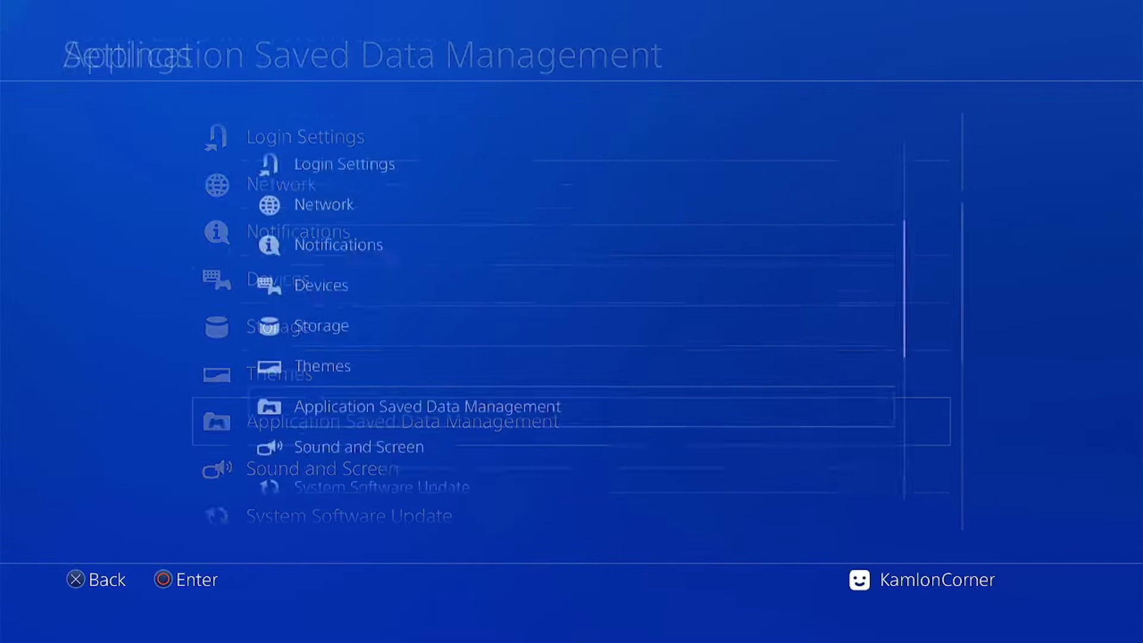
key("Down")
key("Down")
key("Return")
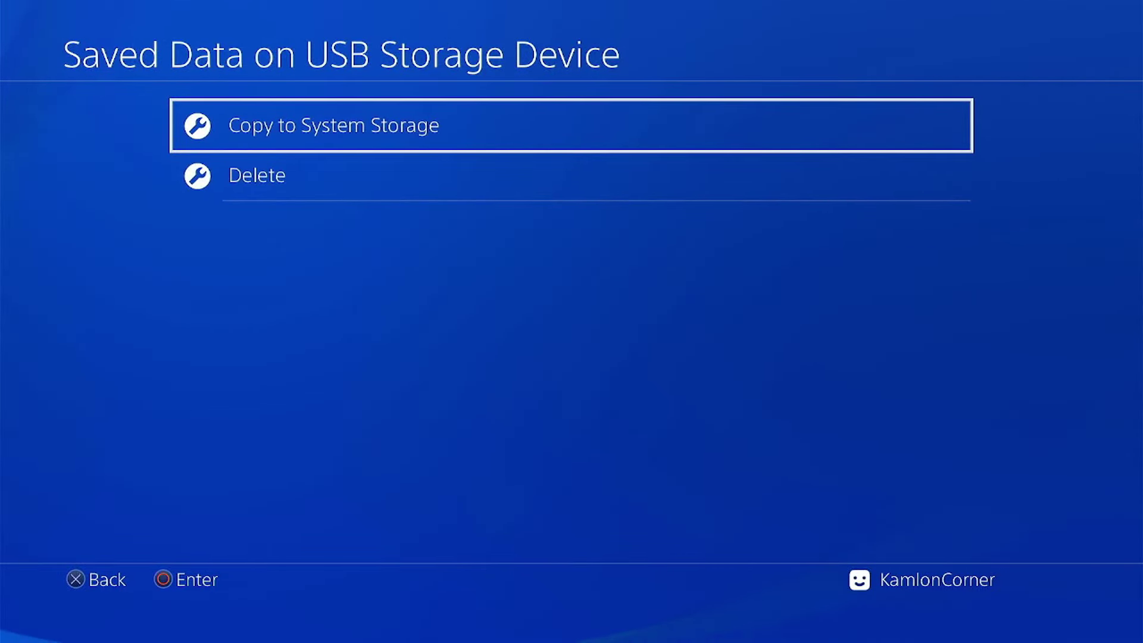
key("Return")
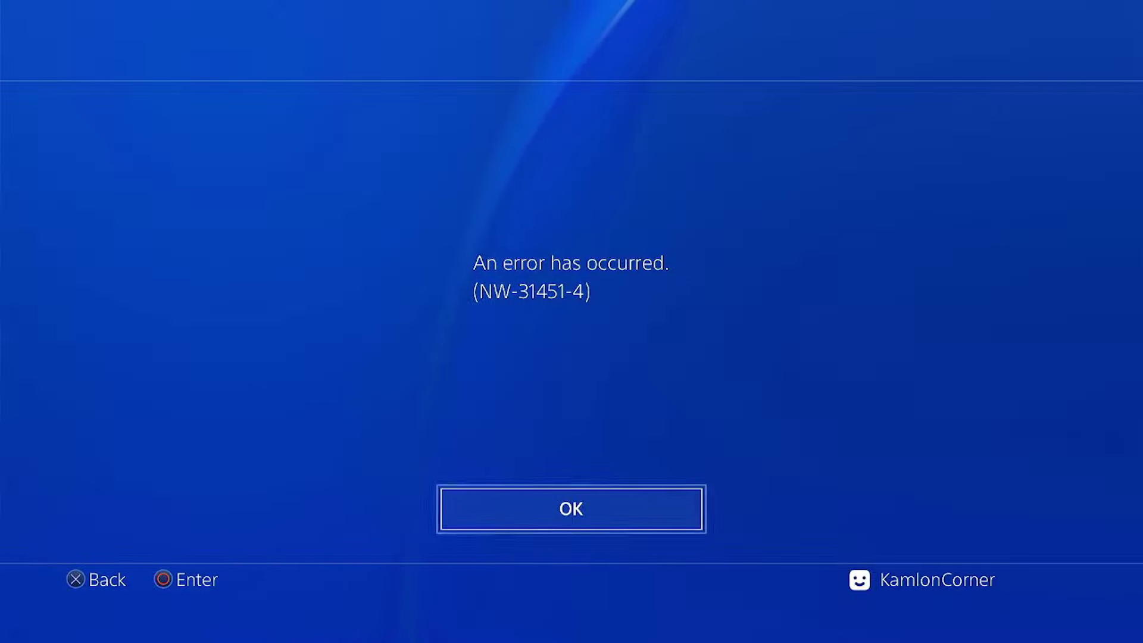
Step: Dismiss the NW-31451-4 error and return to Application Saved Data Management
key("Return")
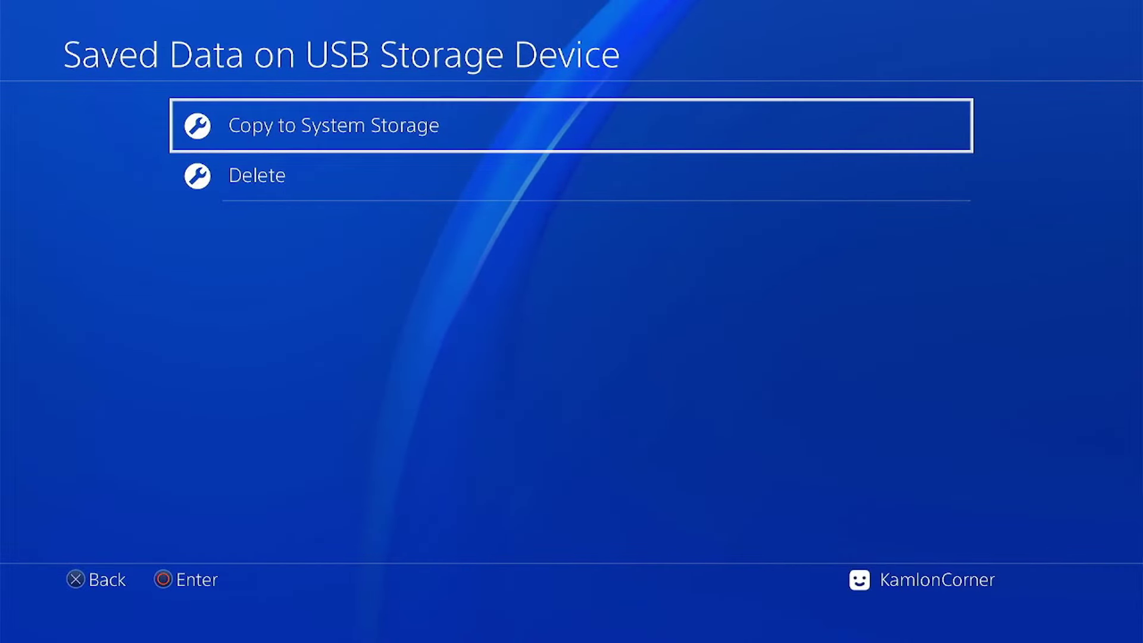
key("Escape")
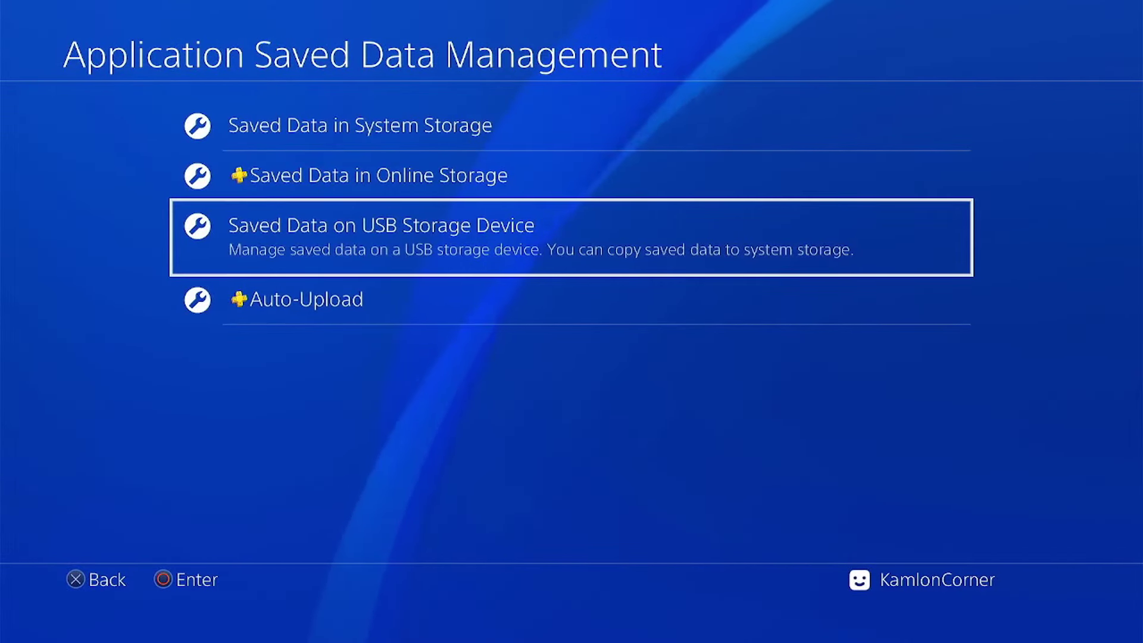
key("Escape")
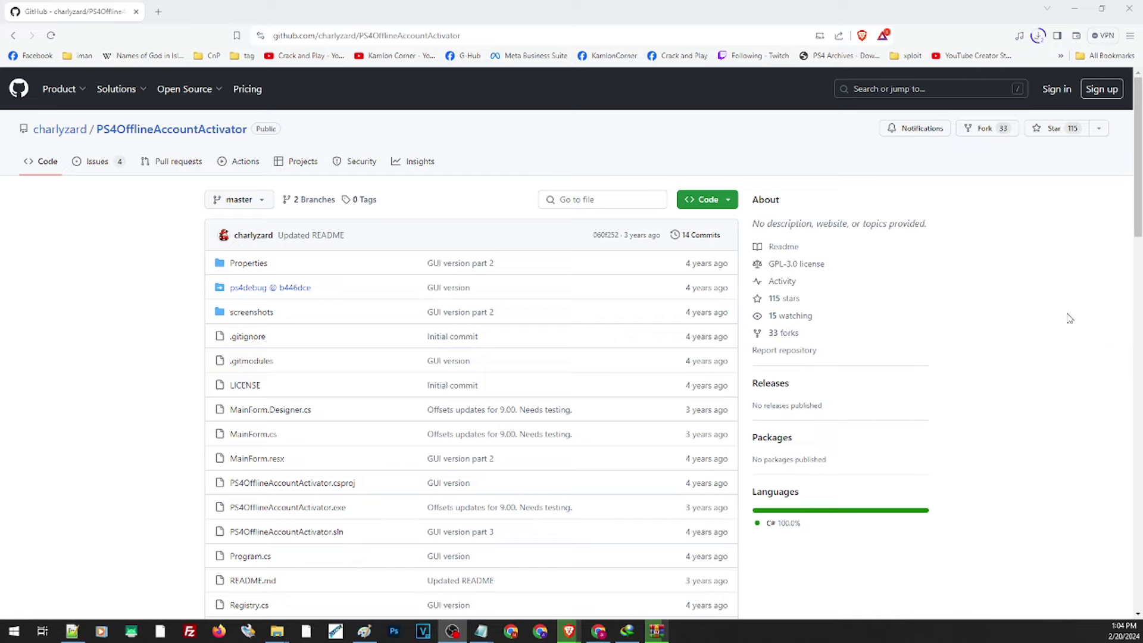
Step: Download the PS4OfflineAccountActivator repository as a ZIP from the green Code menu
left_click(697, 198)
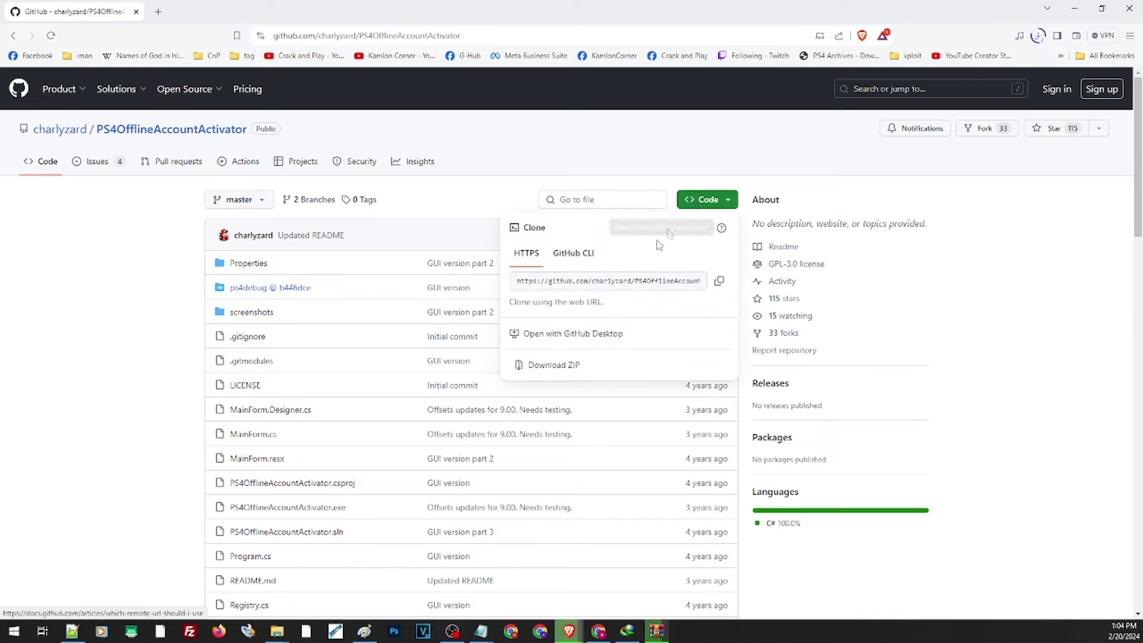
left_click(549, 365)
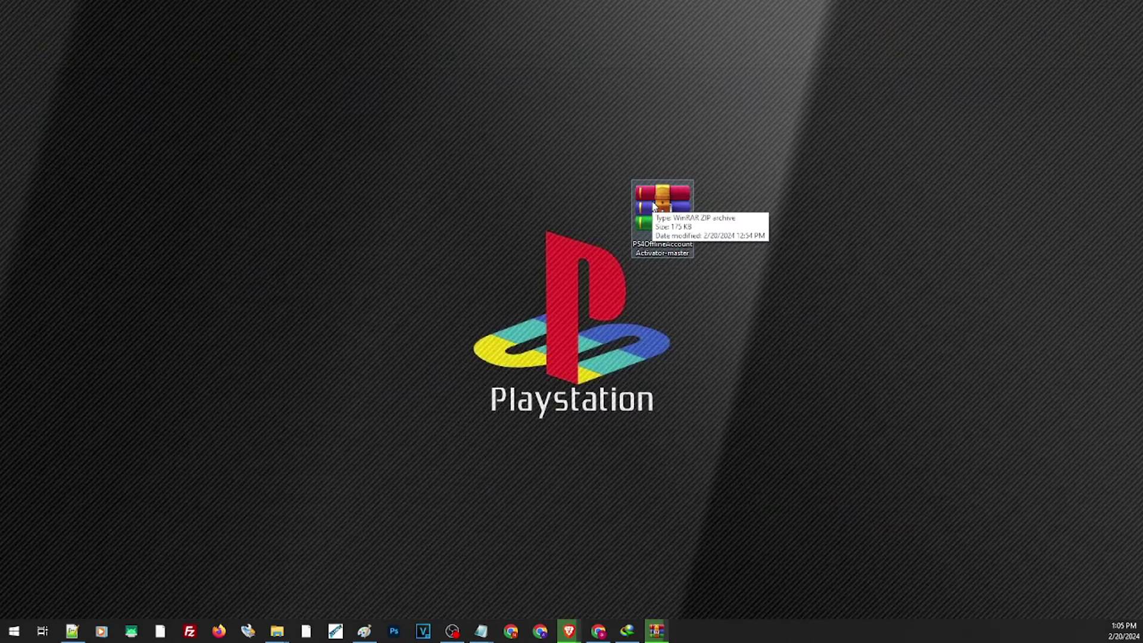
Step: Extract the archive to PS4OfflineAccountActivator-master\ and launch PS4OfflineAccountActivator from that folder
right_click(652, 202)
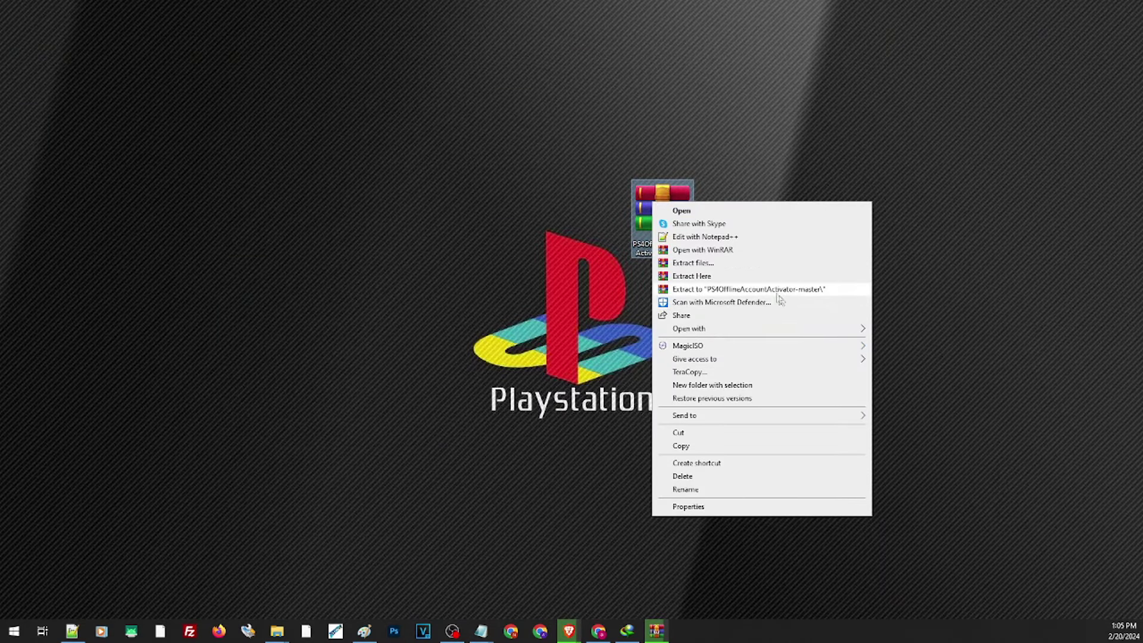
left_click(777, 291)
double_click(597, 211)
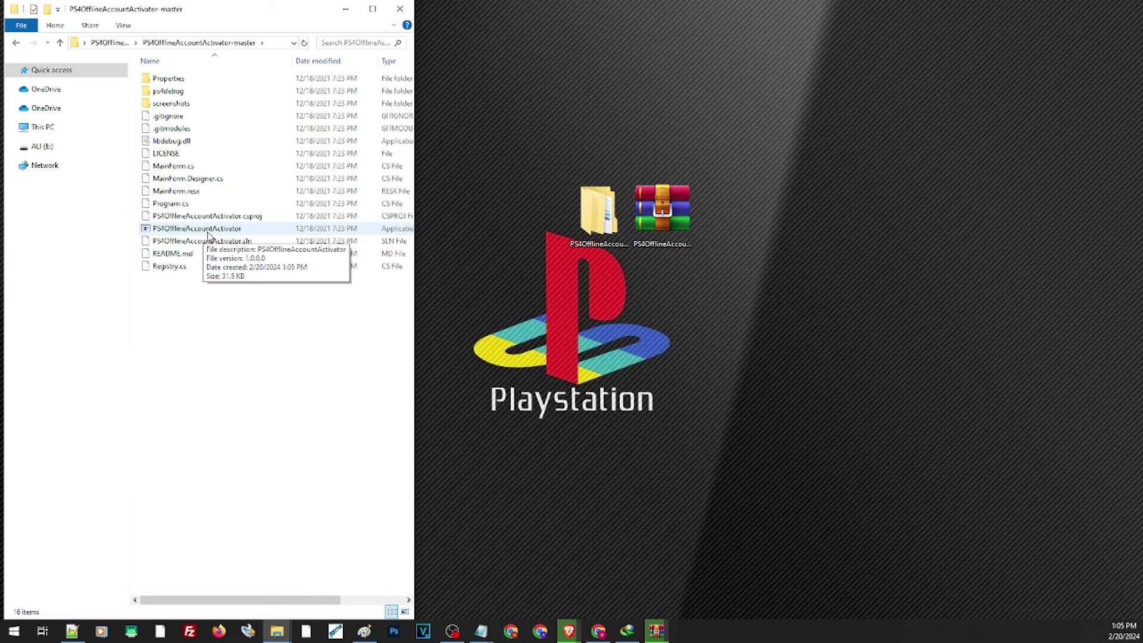
double_click(209, 232)
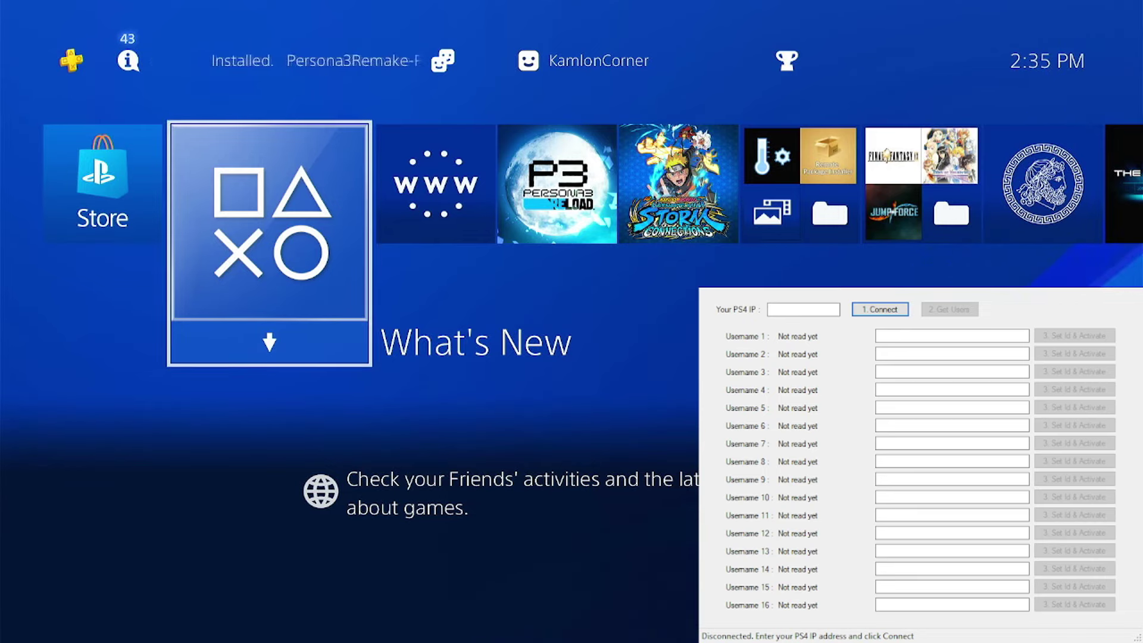
key("Up")
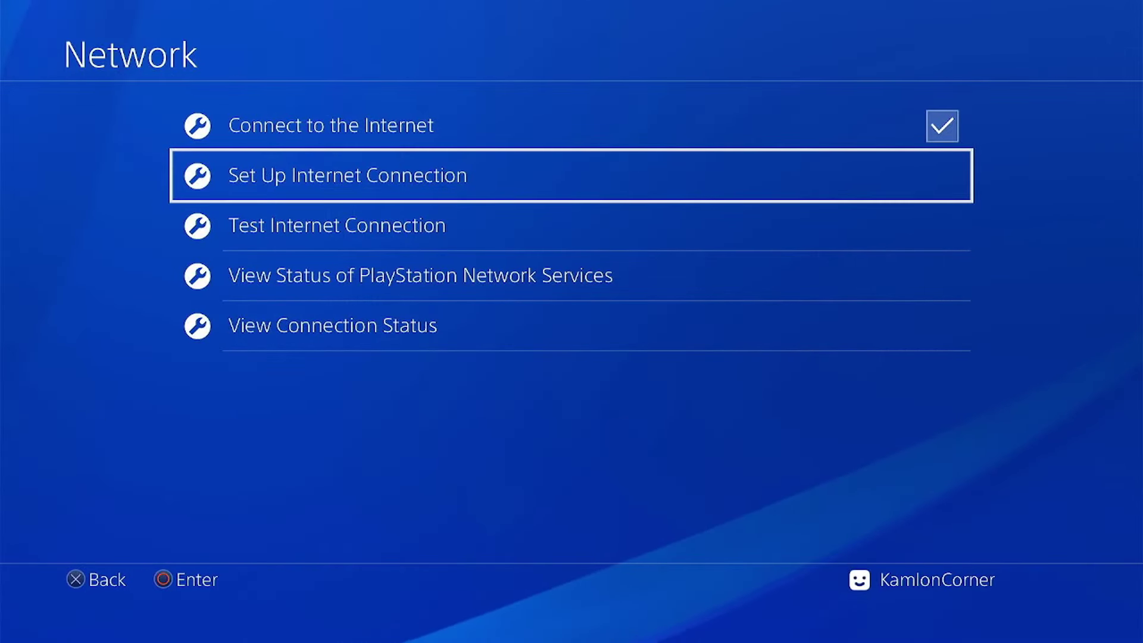
Step: Start a custom Wi-Fi internet connection setup with automatic IP address settings
key("Return")
key("Return")
key("Down")
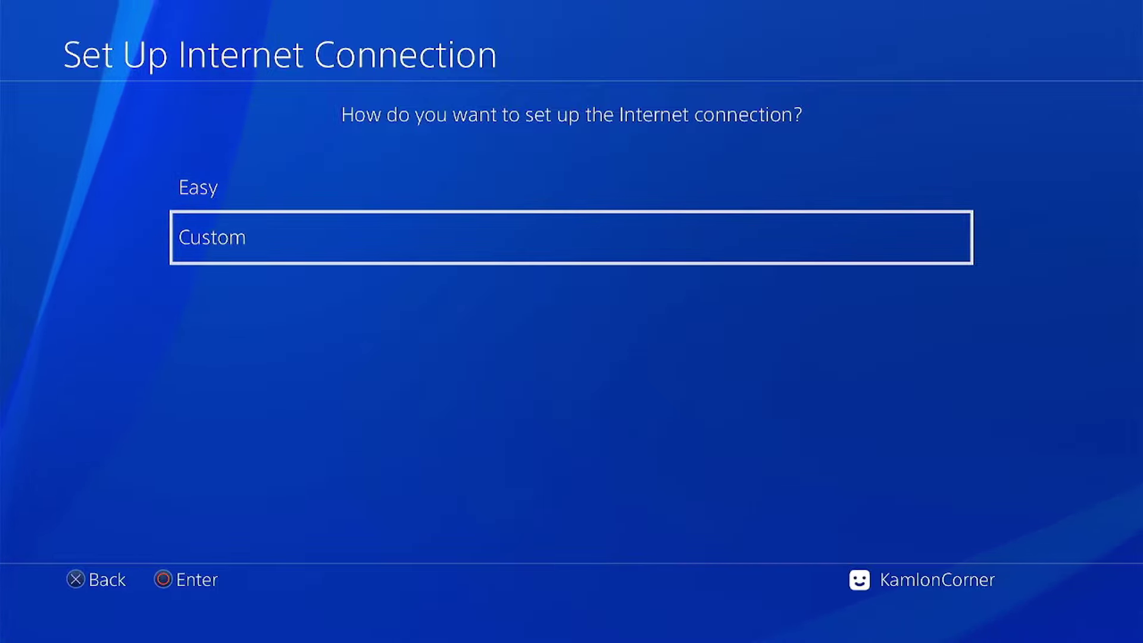
key("Return")
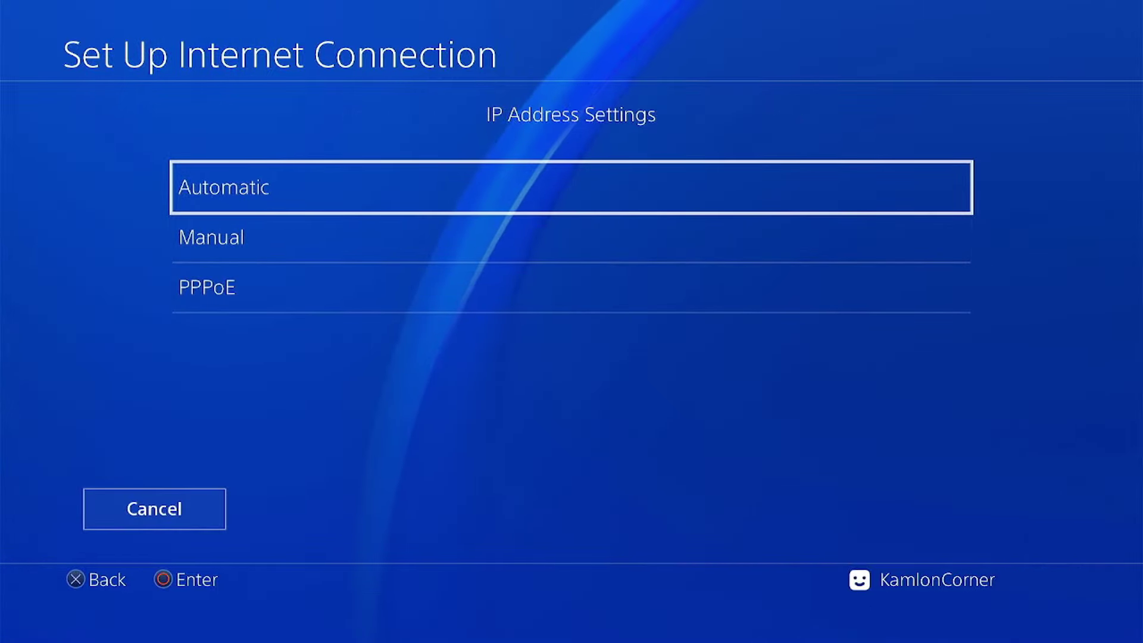
key("Return")
Step: Leave DHCP unspecified, set manual primary DNS 62.210.38.117, and keep MTU automatic
key("Return")
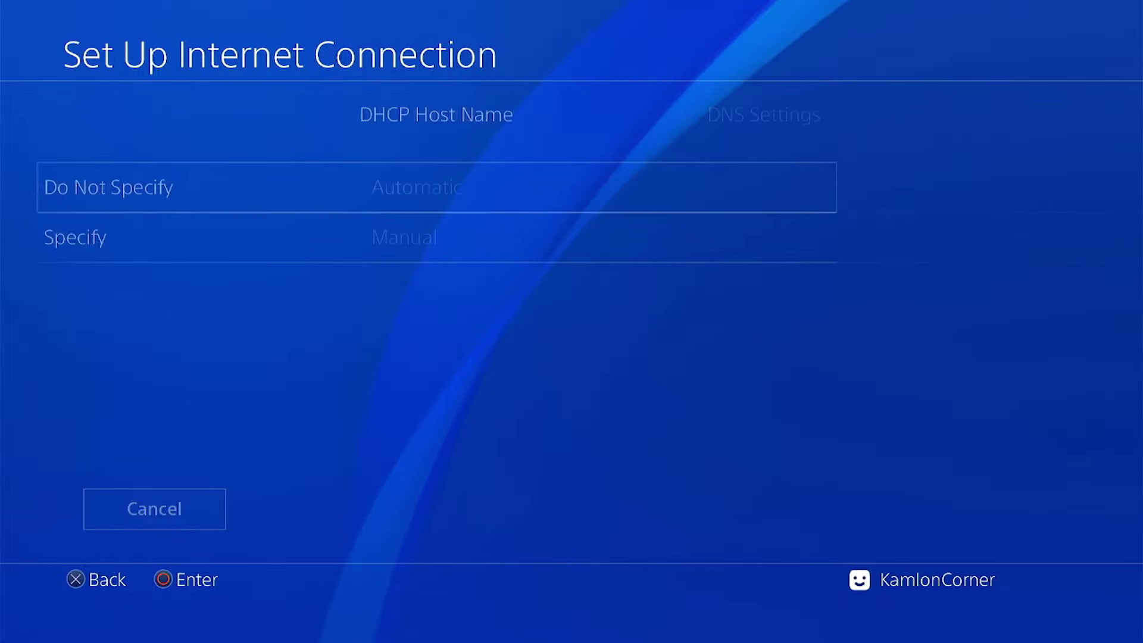
key("Down")
key("Return")
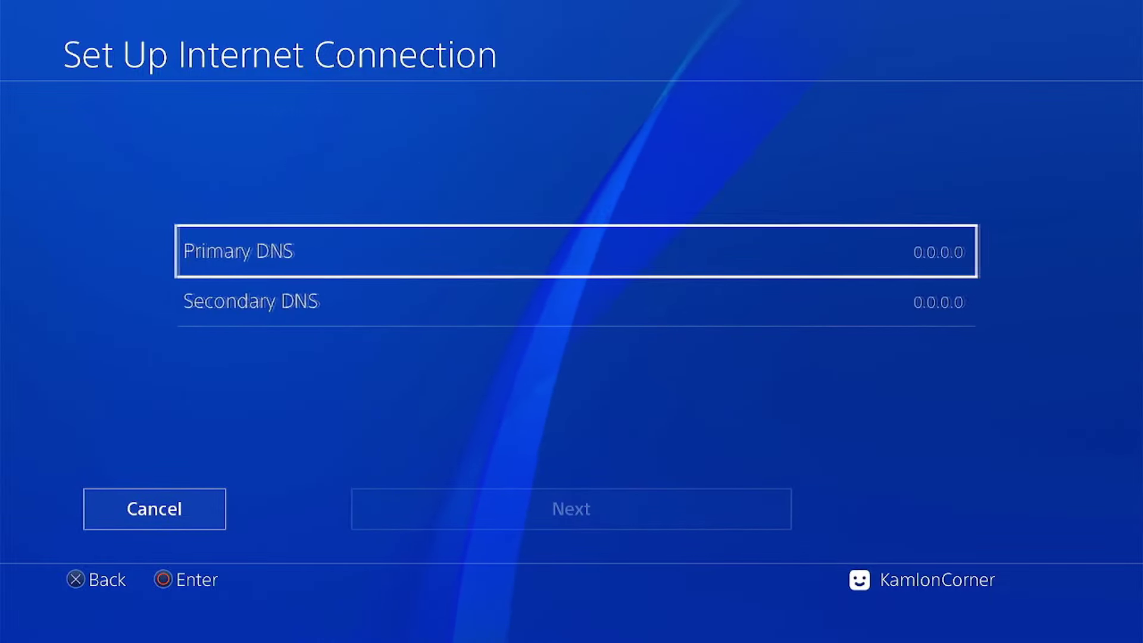
key("Return")
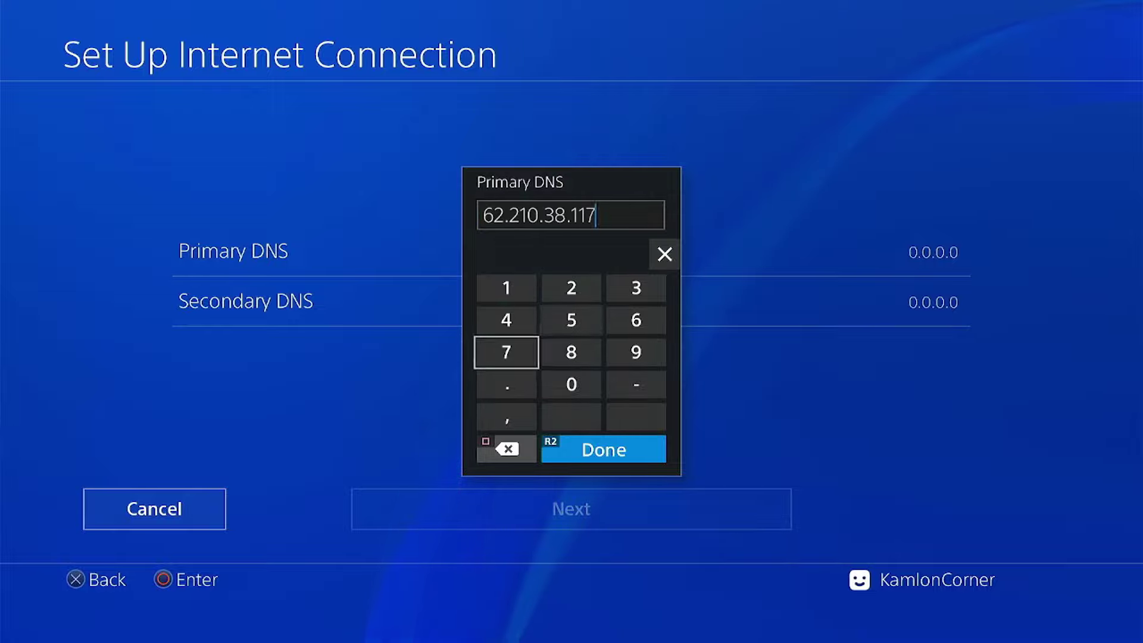
key("Return")
key("Down")
key("Down")
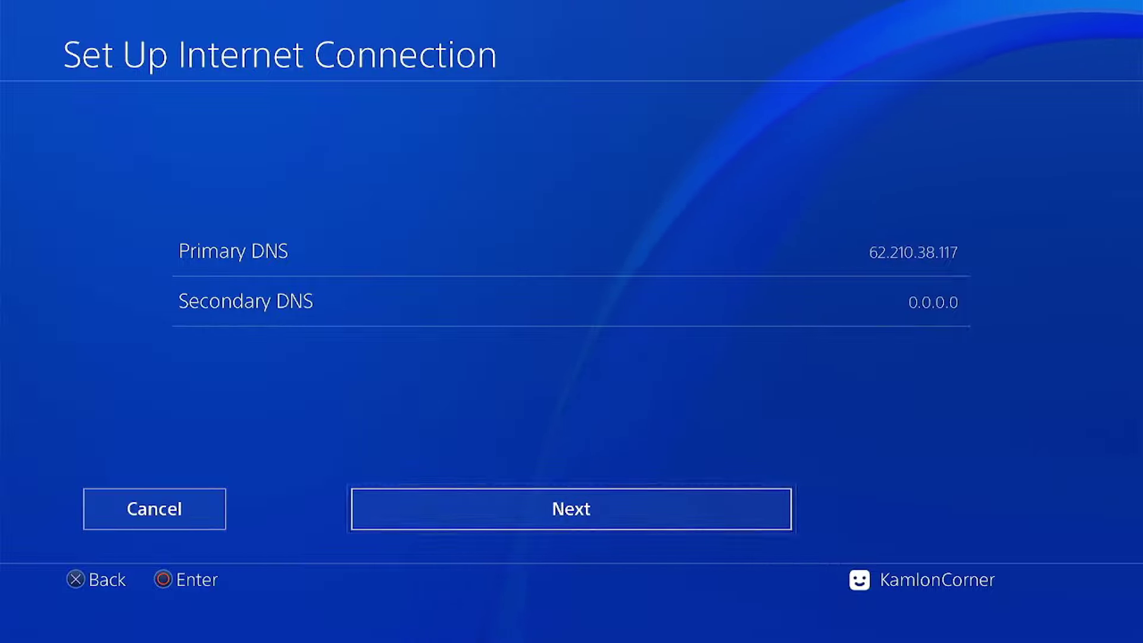
key("Return")
key("Return")
key("Return")
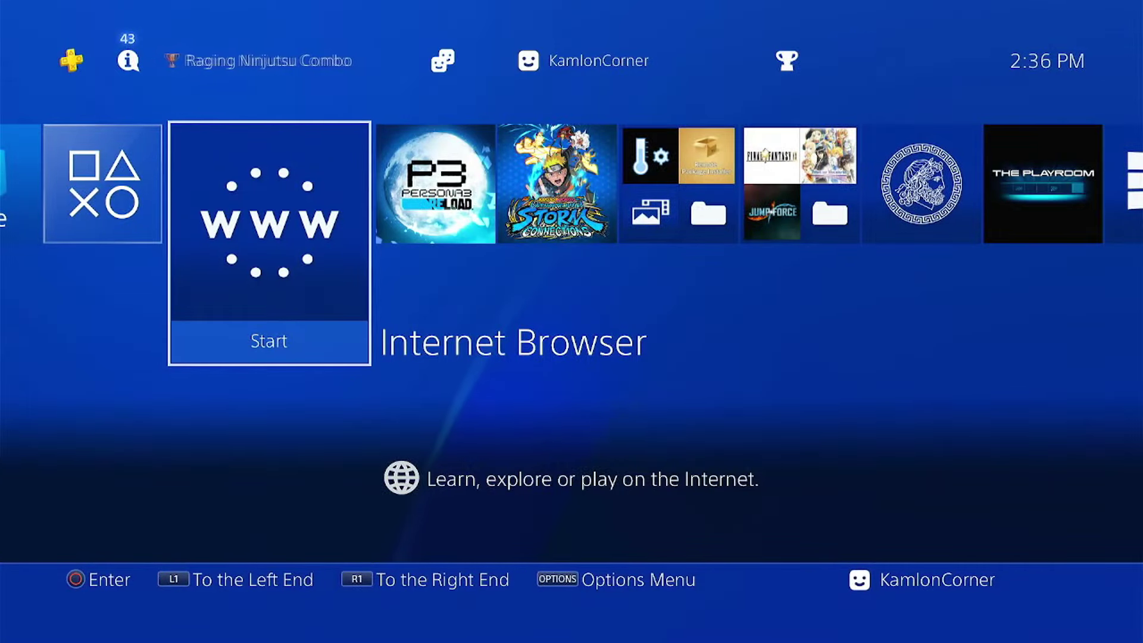
key("Return")
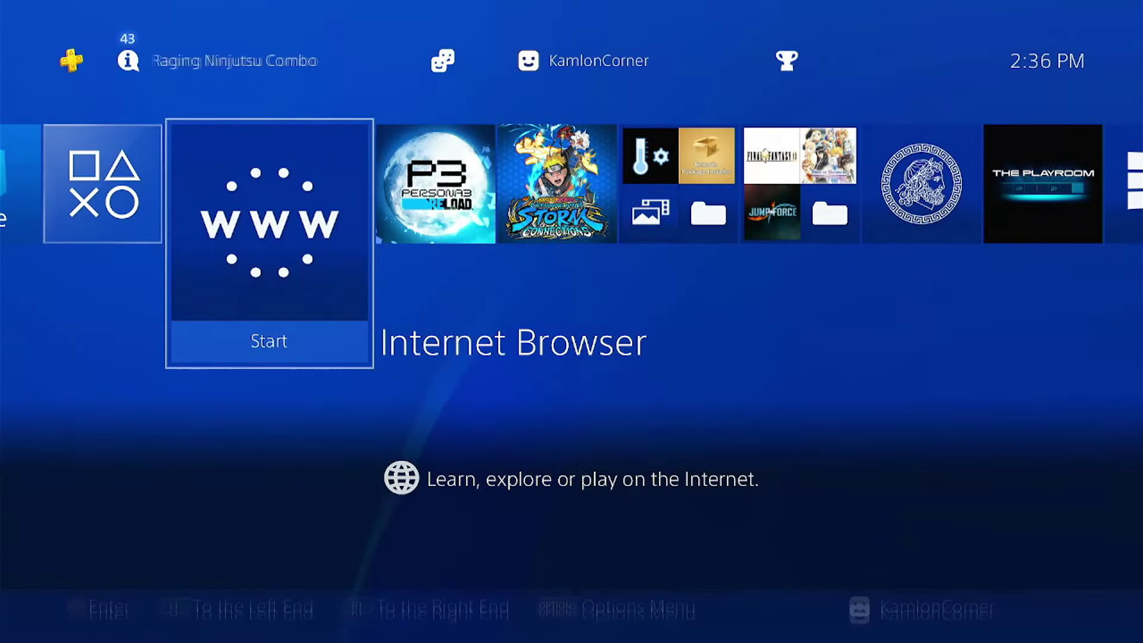
Step: Close the current browser window and clear website data in the browser settings
key("Menu")
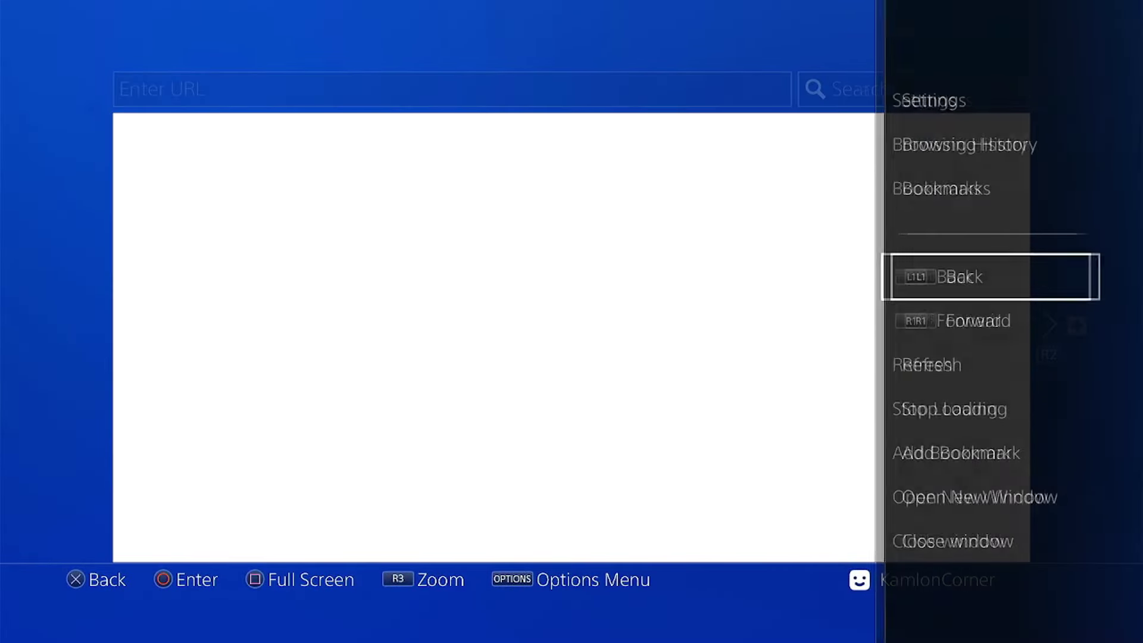
key("Down")
key("Down")
key("Down")
key("Down")
key("Down")
key("Down")
key("Return")
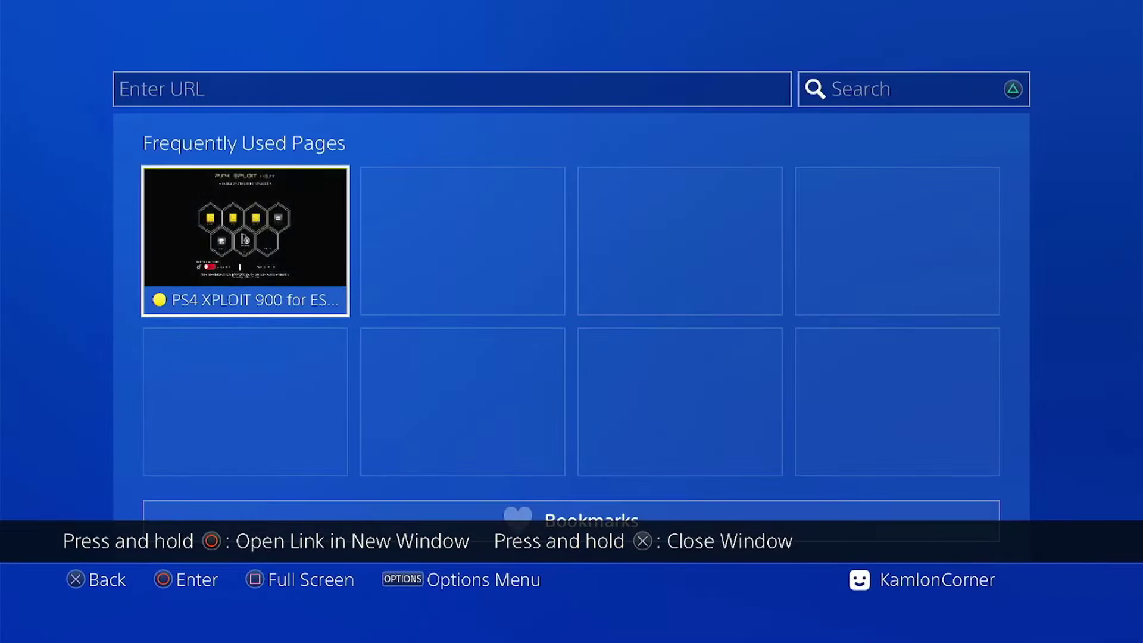
key("Menu")
key("Up")
key("Up")
key("Return")
key("Down")
key("Down")
key("Down")
key("Return")
key("Return")
key("Escape")
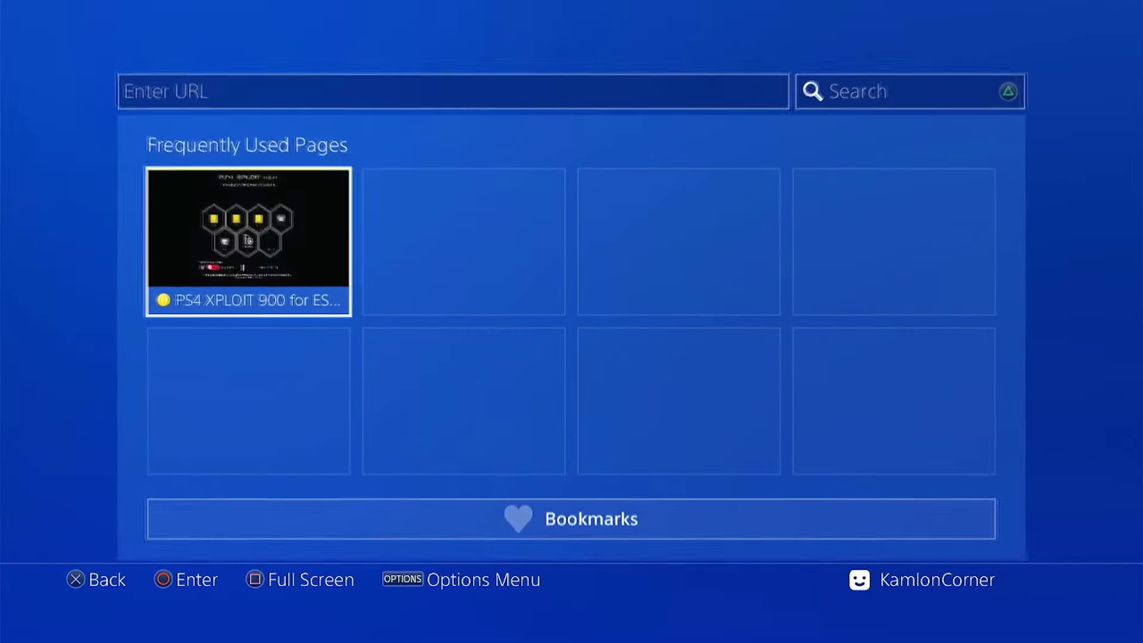
Step: Delete the saved exploit page from the frequently used pages
key("Menu")
key("Return")
key("Down")
key("Return")
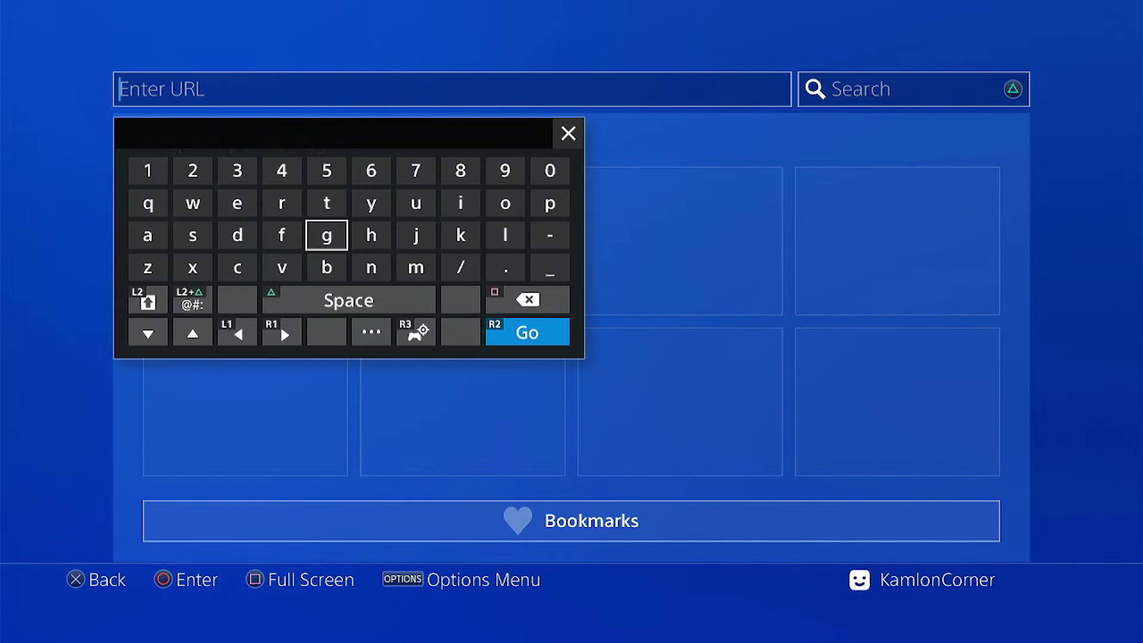
key("Right")
key("Right")
key("Right")
type("k")
key("Left")
key("Left")
key("Return")
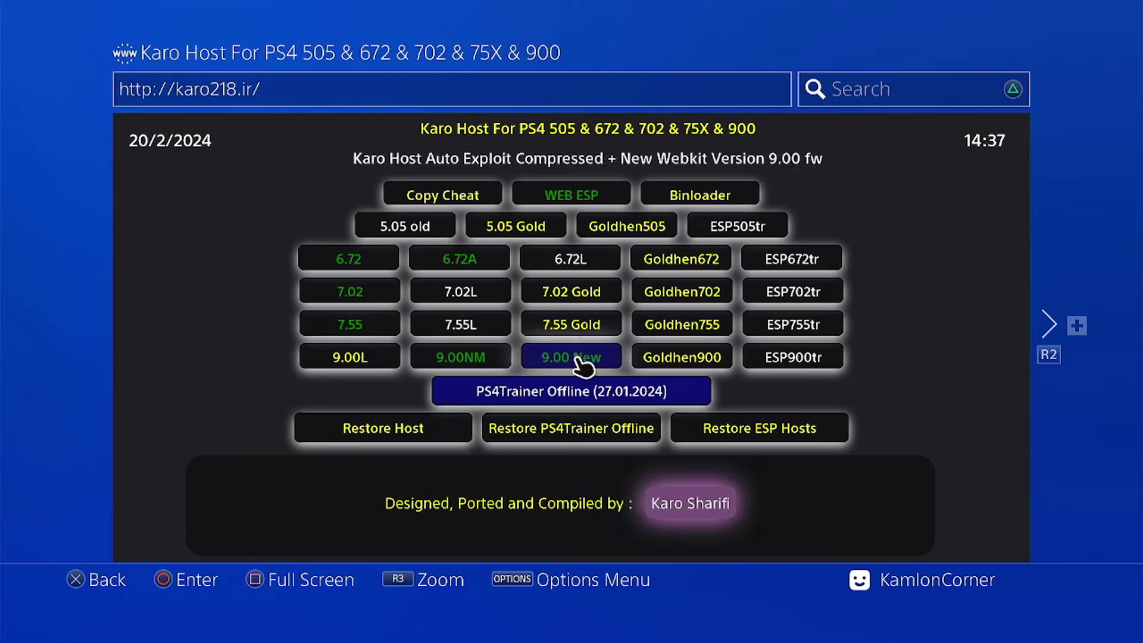
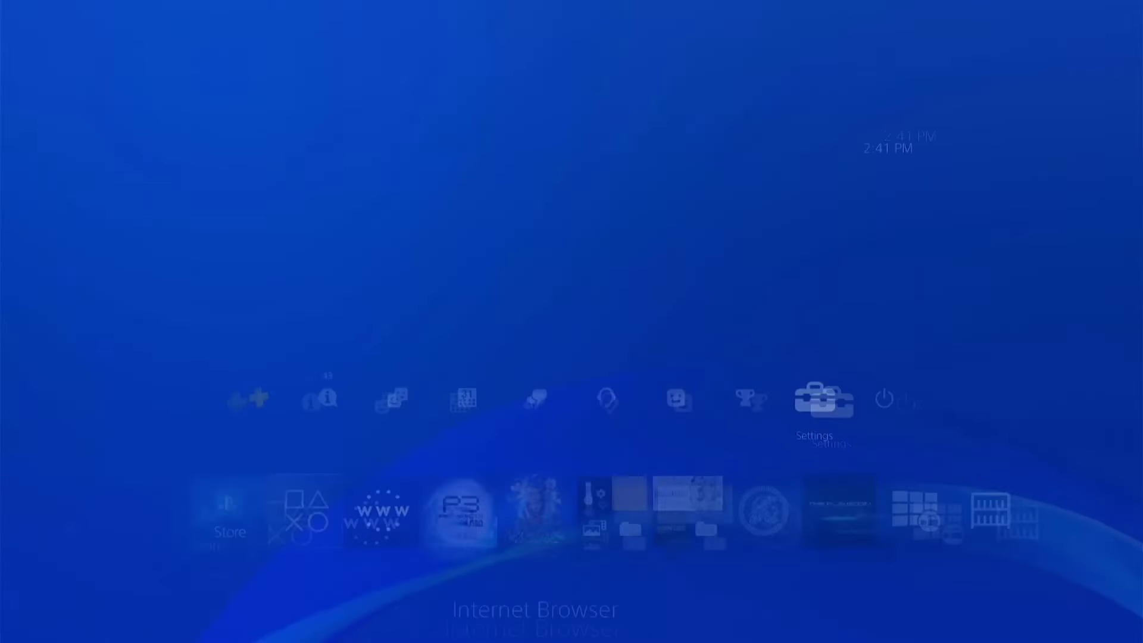
Step: Navigate Settings to System > System Information to read the console's IP address, 192.168.18.148
key("Down")
key("Down")
key("Down")
key("Return")
key("Down")
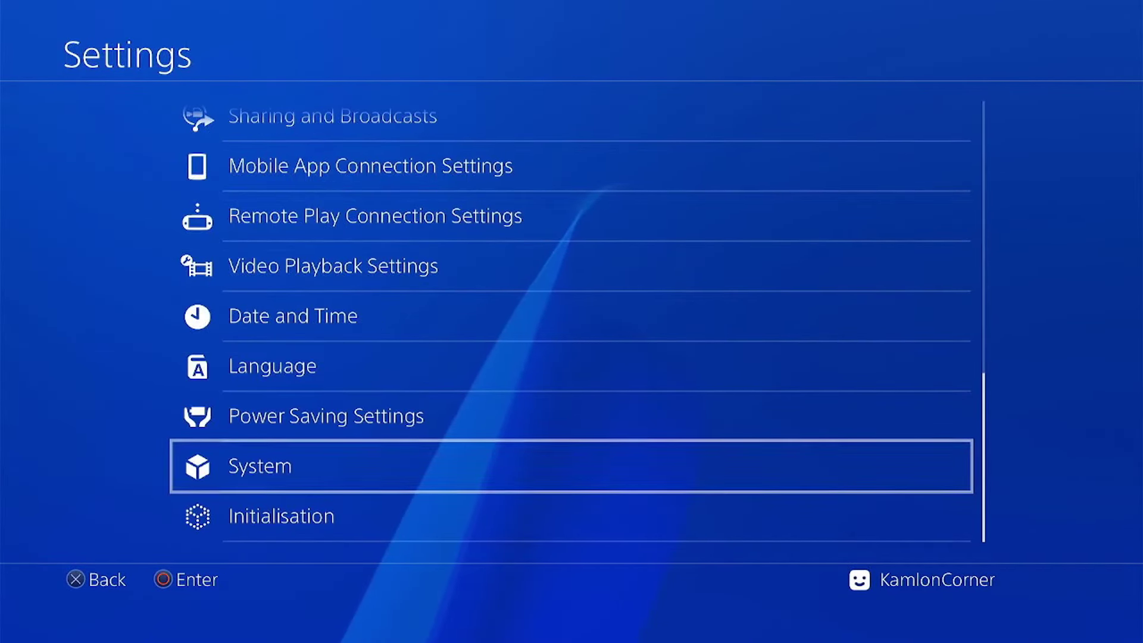
key("Return")
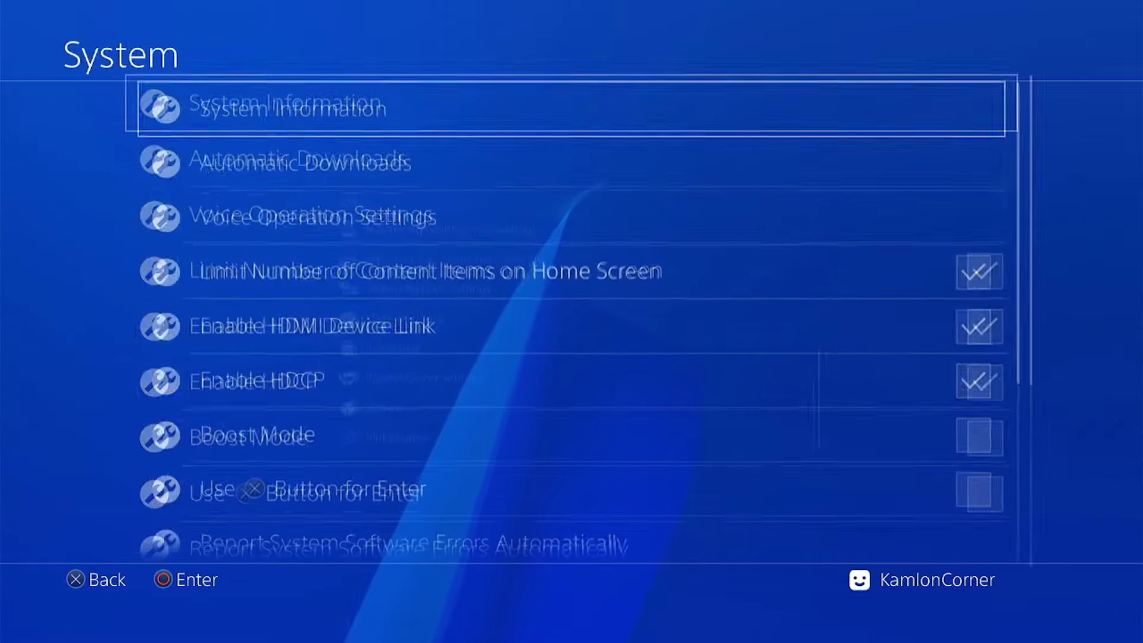
key("Return")
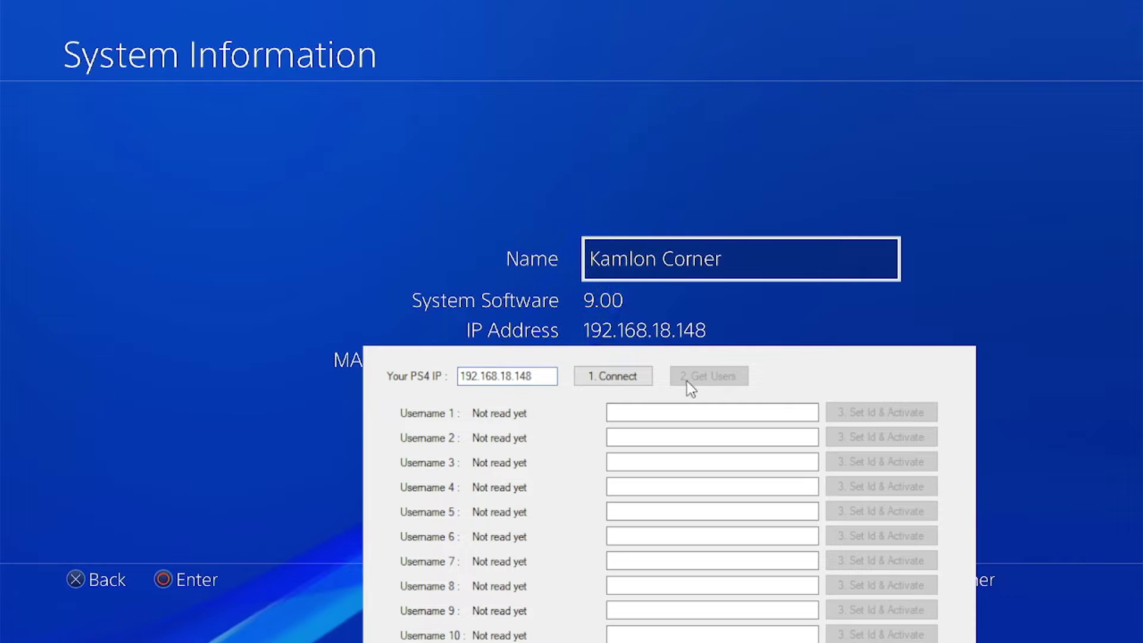
Step: Connect Offline Account Activator to the PS4 at 192.168.18.148
left_click(611, 377)
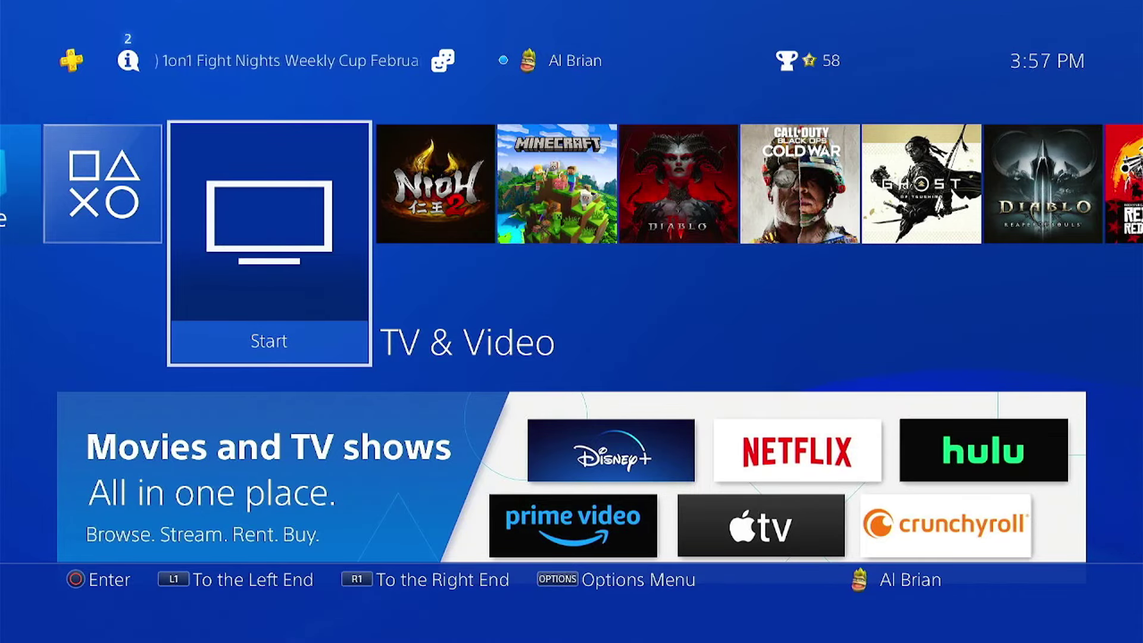
Step: Open Application Saved Data Management's Copy to USB Storage Device list for system storage saves
key("Right")
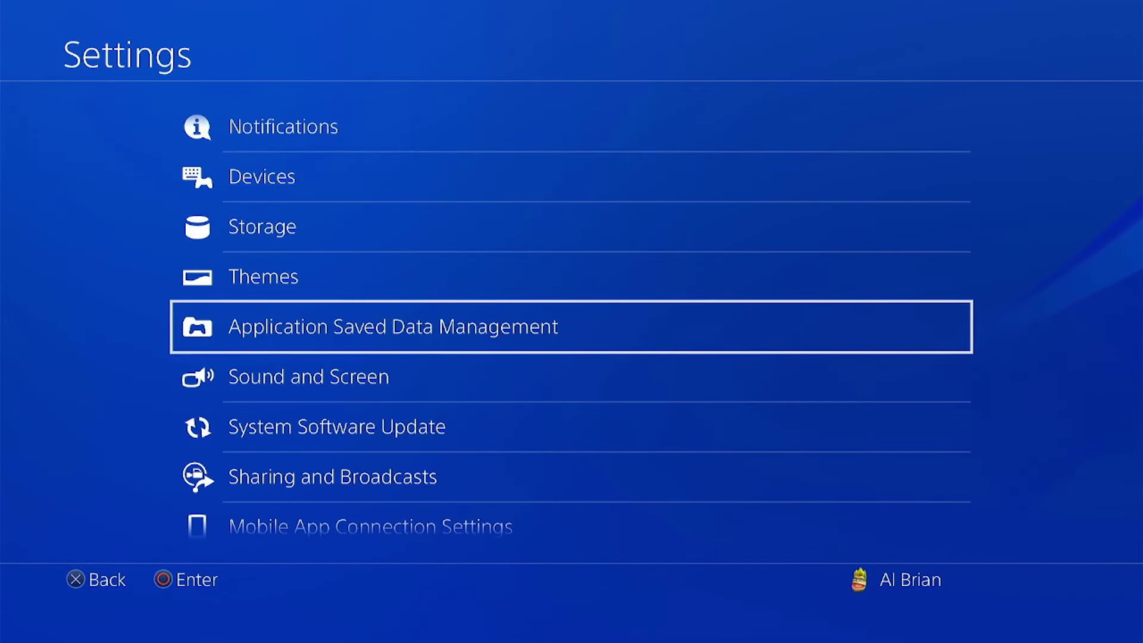
key("Return")
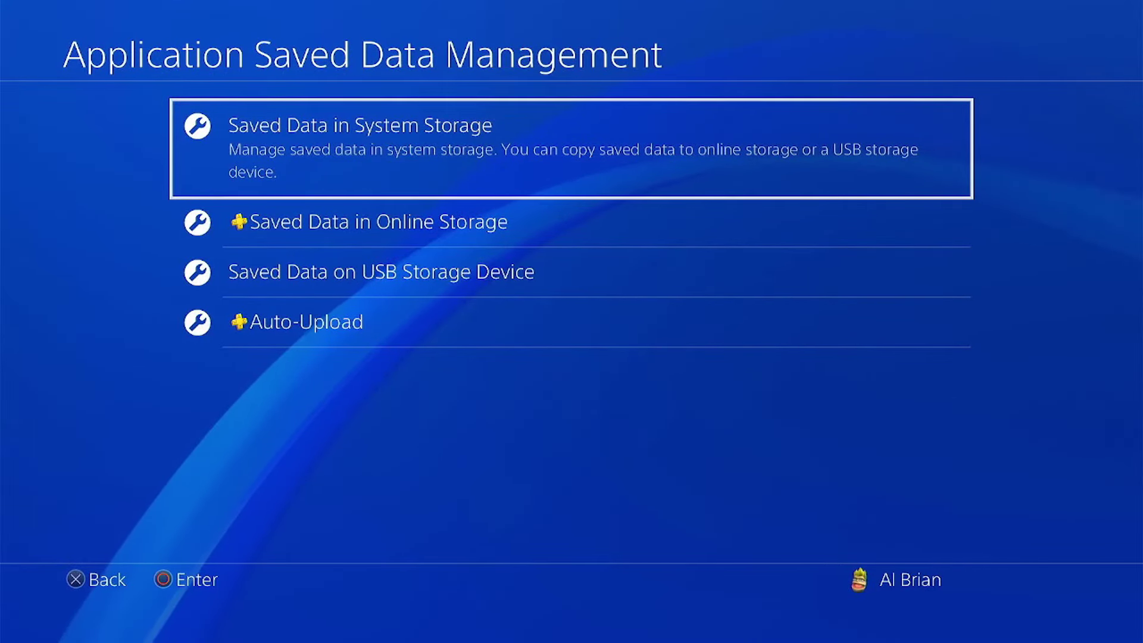
key("Return")
key("Down")
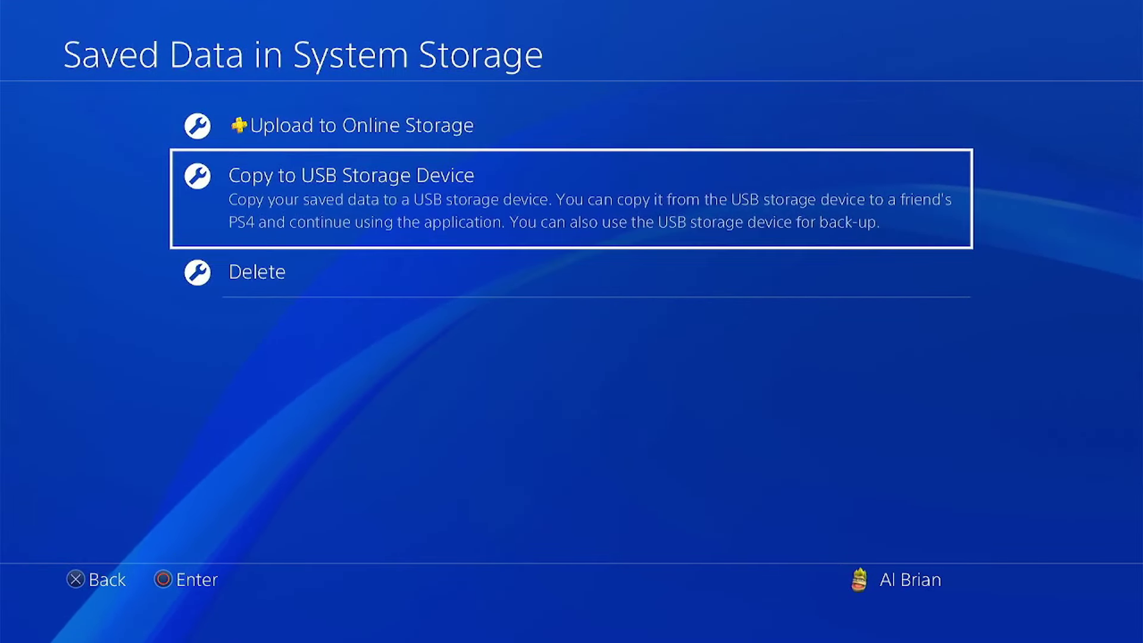
key("Return")
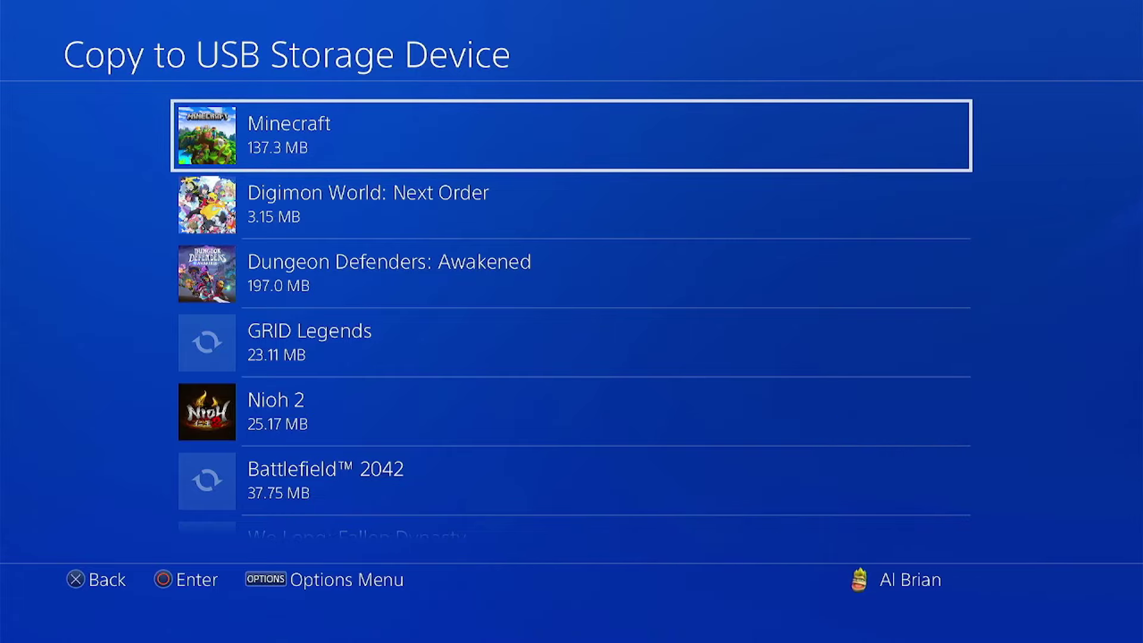
Step: Copy all three Nioh 2 saves from system storage to the USB drive
key("Down")
key("Down")
key("Down")
key("Down")
key("Return")
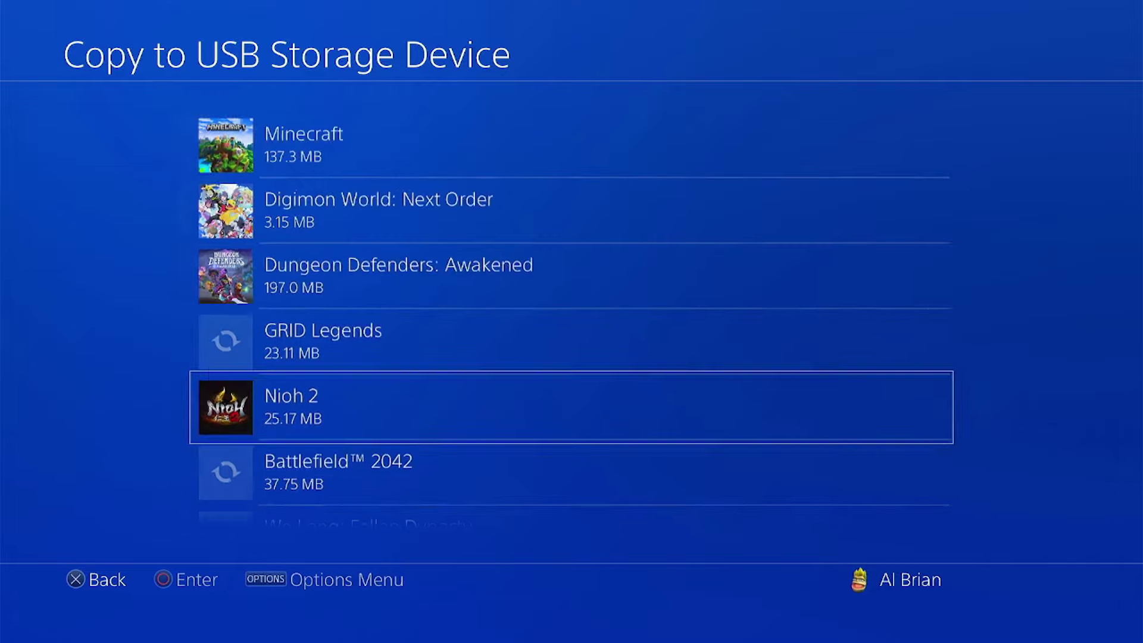
key("Right")
key("Return")
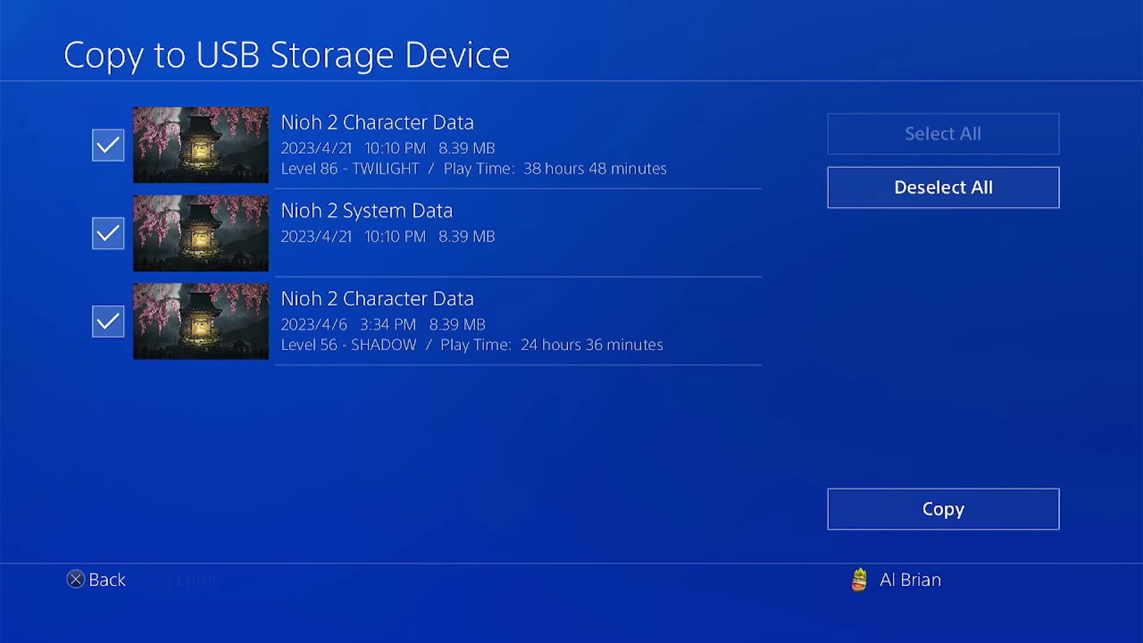
key("Down")
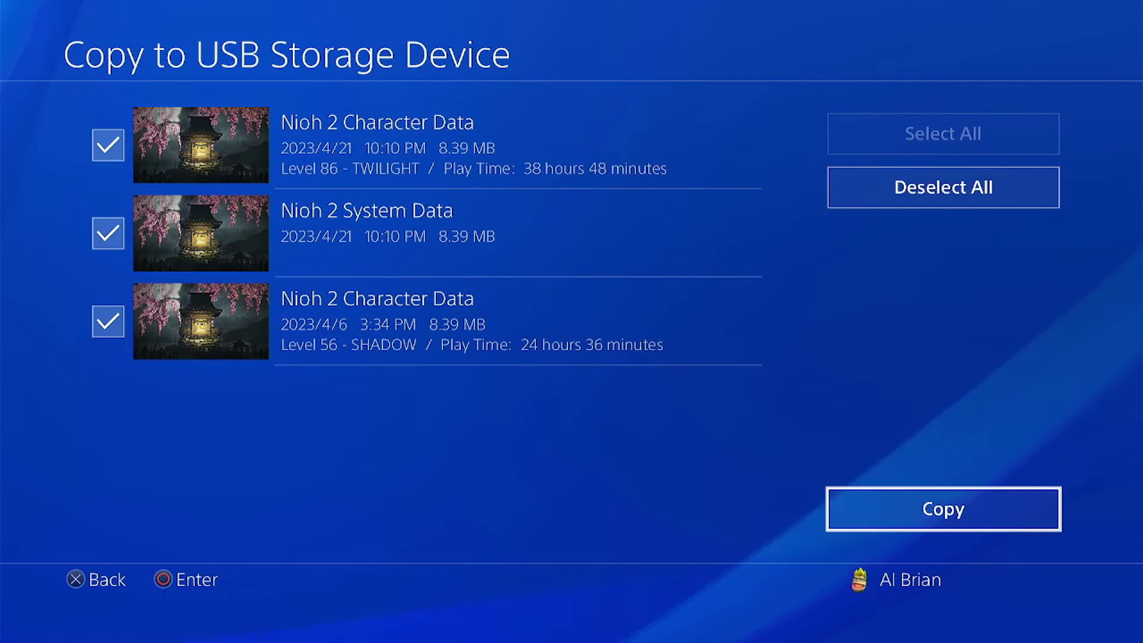
key("Return")
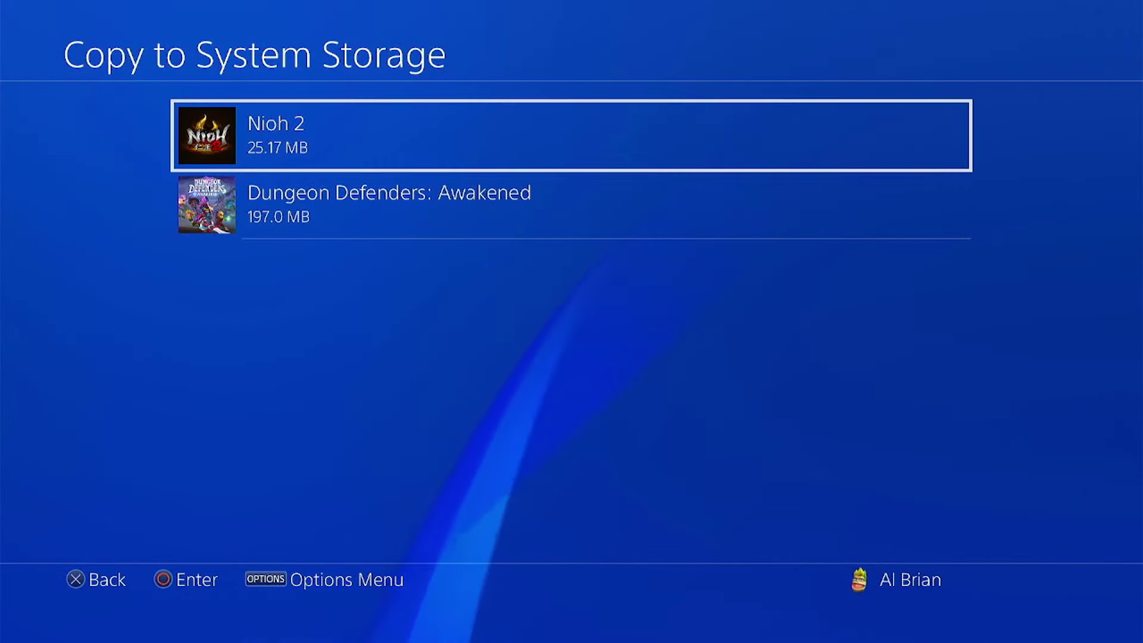
Step: Copy all three Nioh 2 saves from the USB drive back to system storage
key("Return")
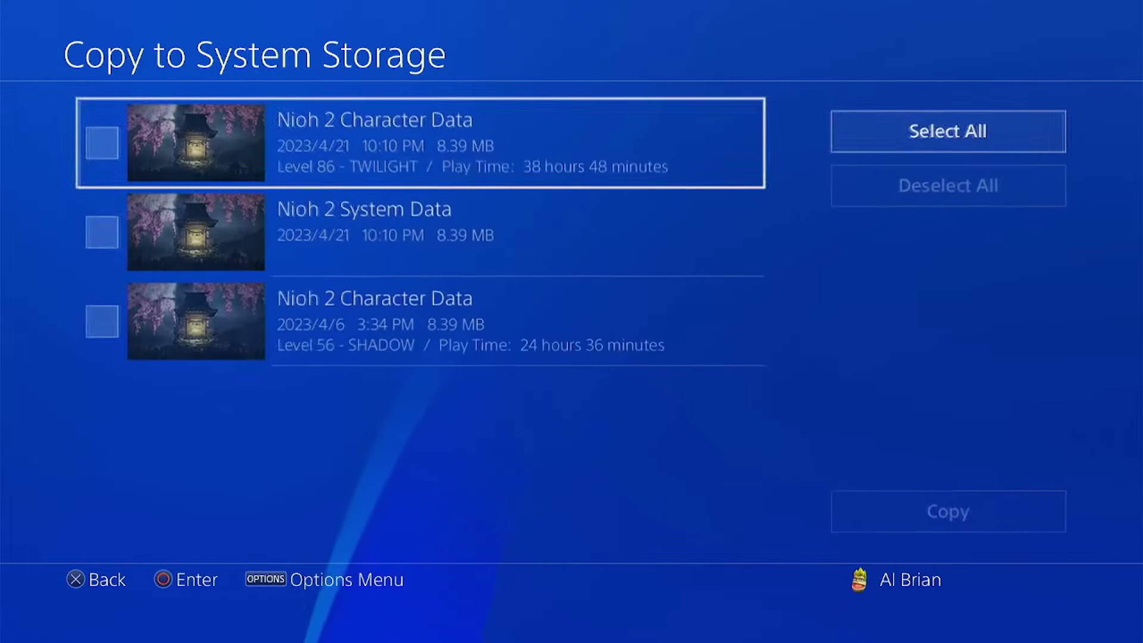
key("Right")
key("Return")
key("Down")
key("Return")
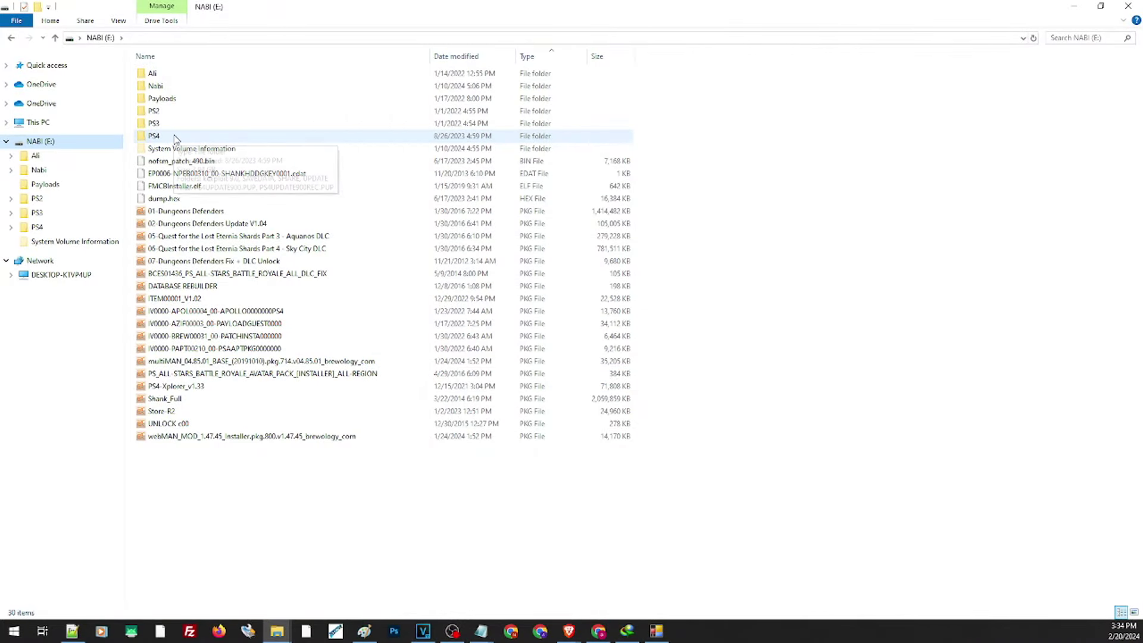
Step: Open PS4\SAVEDATA on the USB drive and select the account-ID folder modified 2/20/2024
double_click(176, 136)
double_click(207, 89)
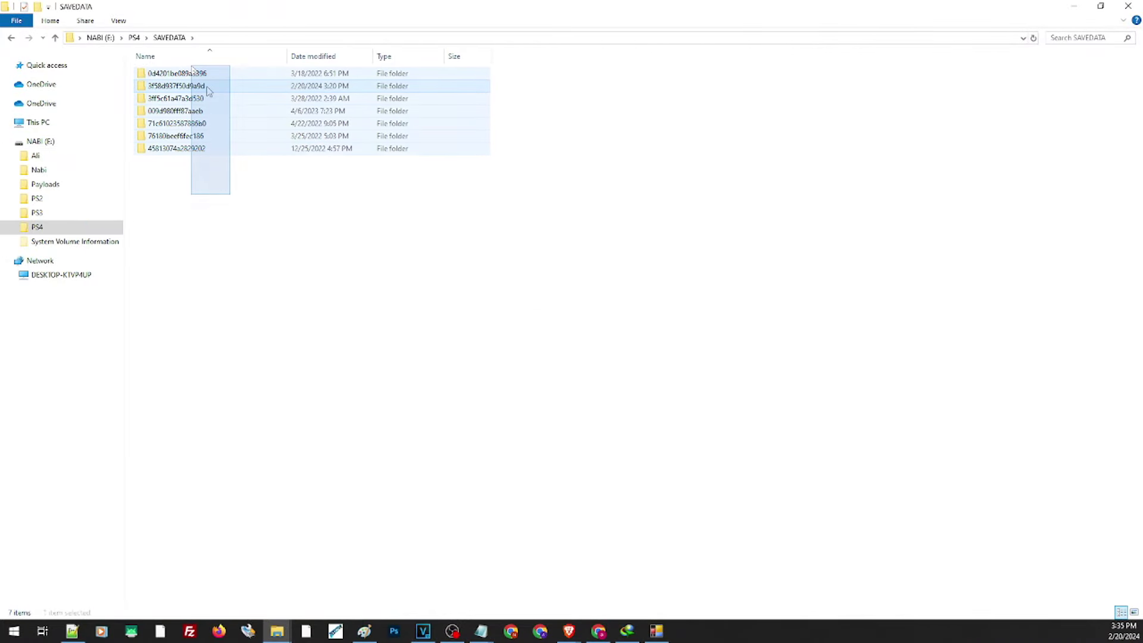
left_click_drag(191, 66, 269, 208)
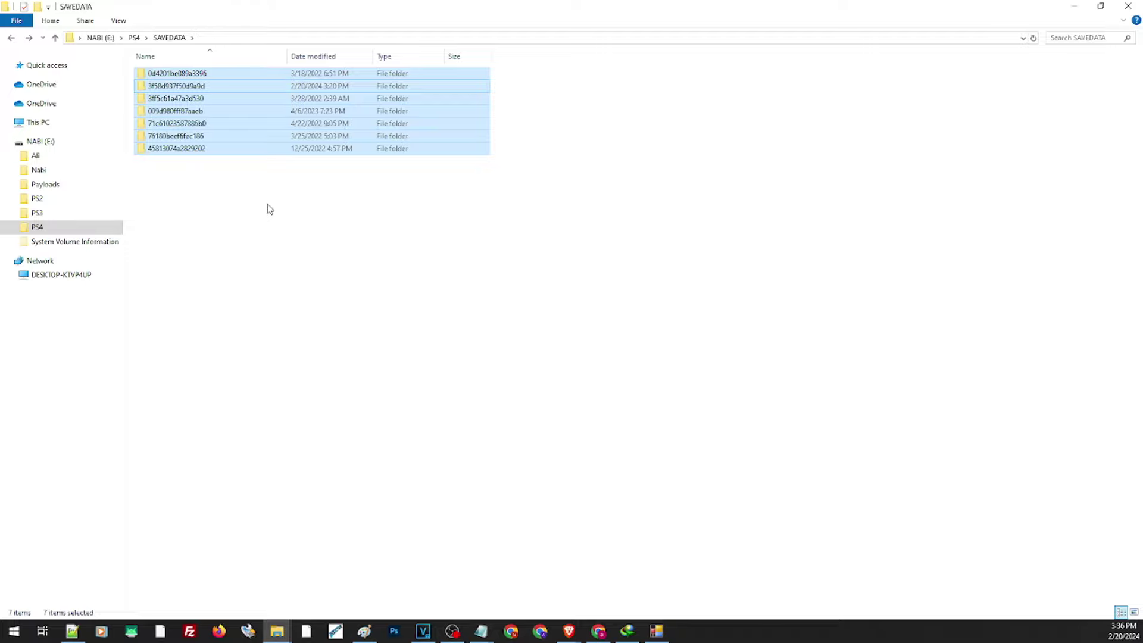
left_click(214, 246)
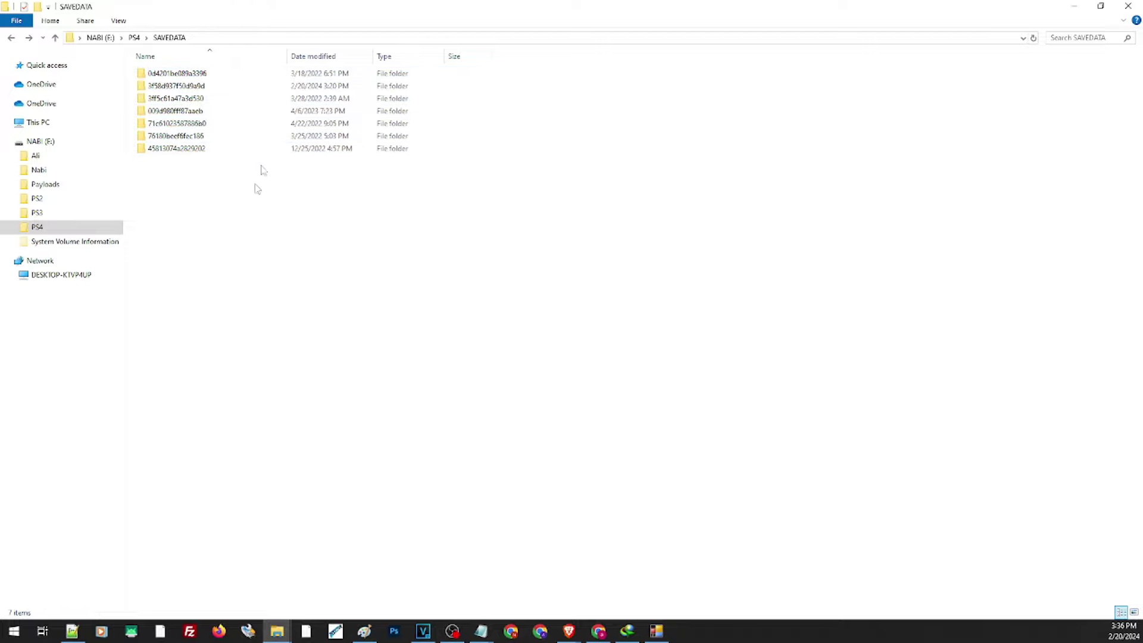
left_click(198, 87)
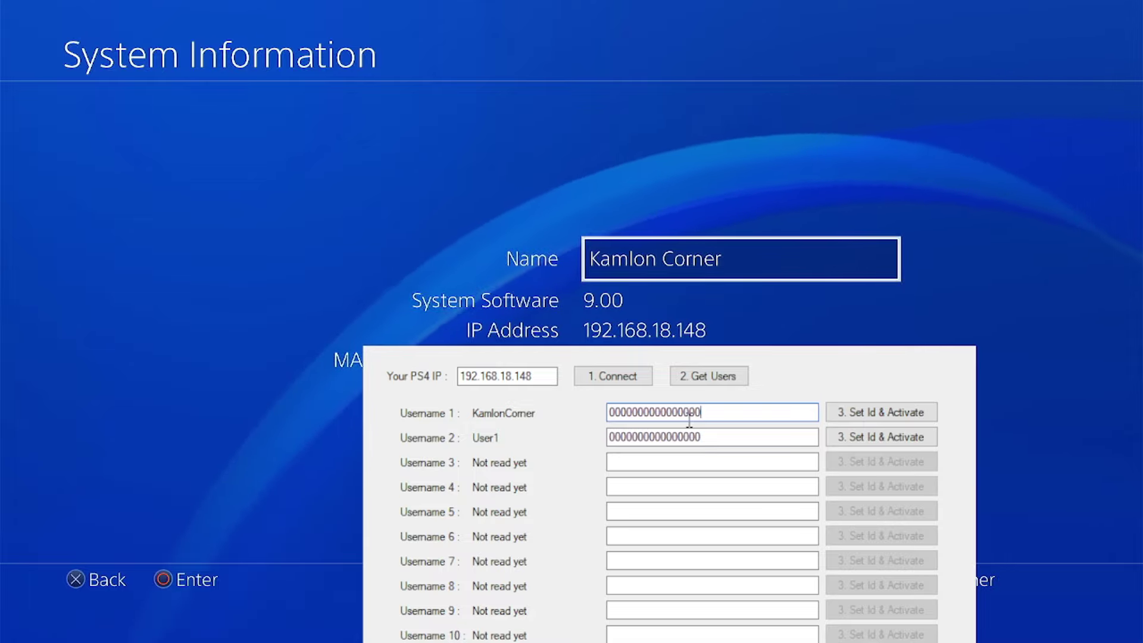
Step: Paste the folder's account ID into Username 1, activate it, and reload the users
left_click_drag(708, 411, 538, 420)
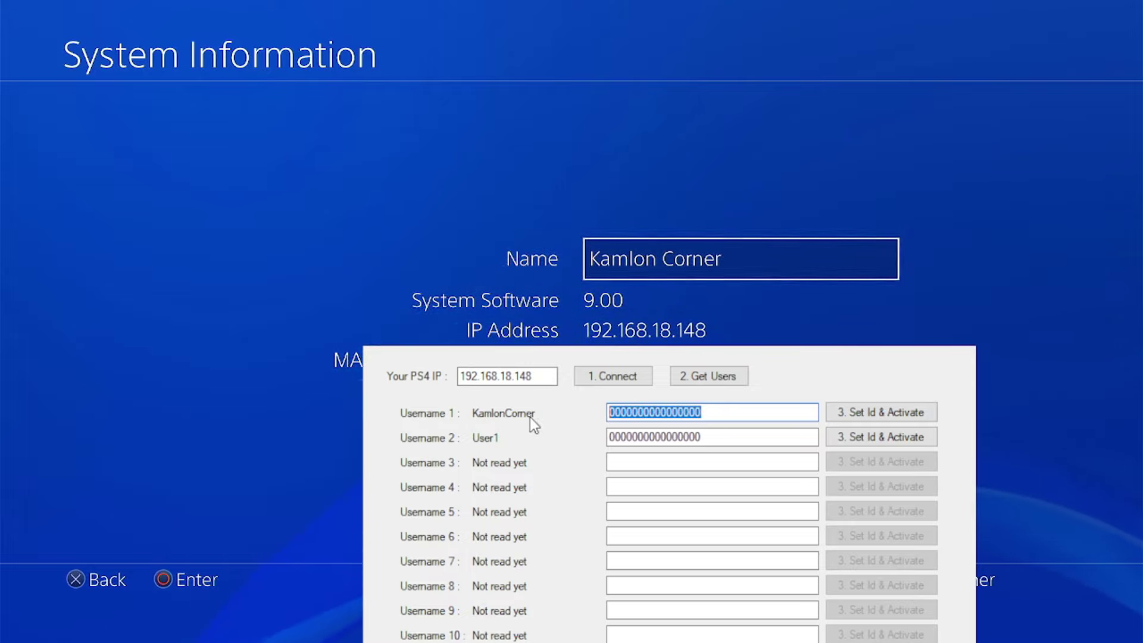
key("ctrl+v")
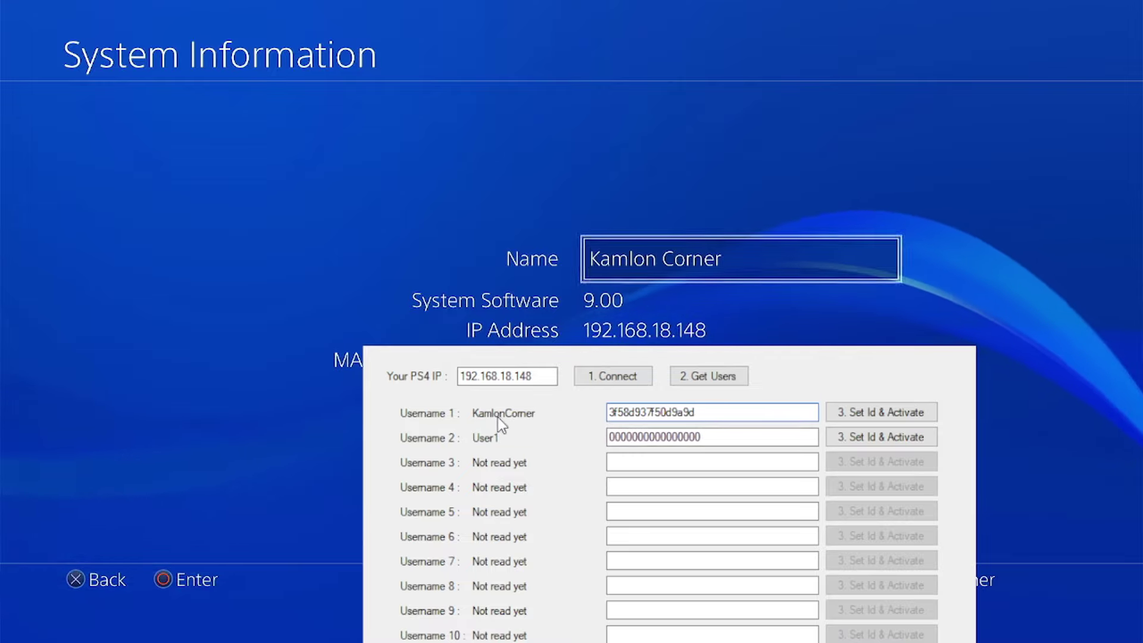
left_click(887, 413)
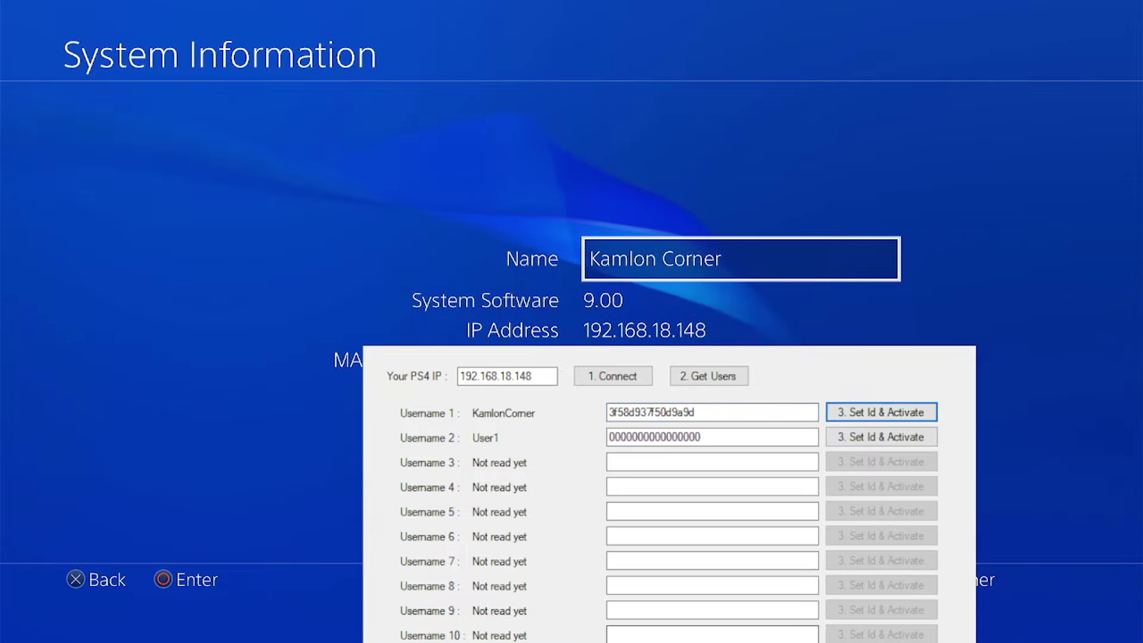
left_click(710, 378)
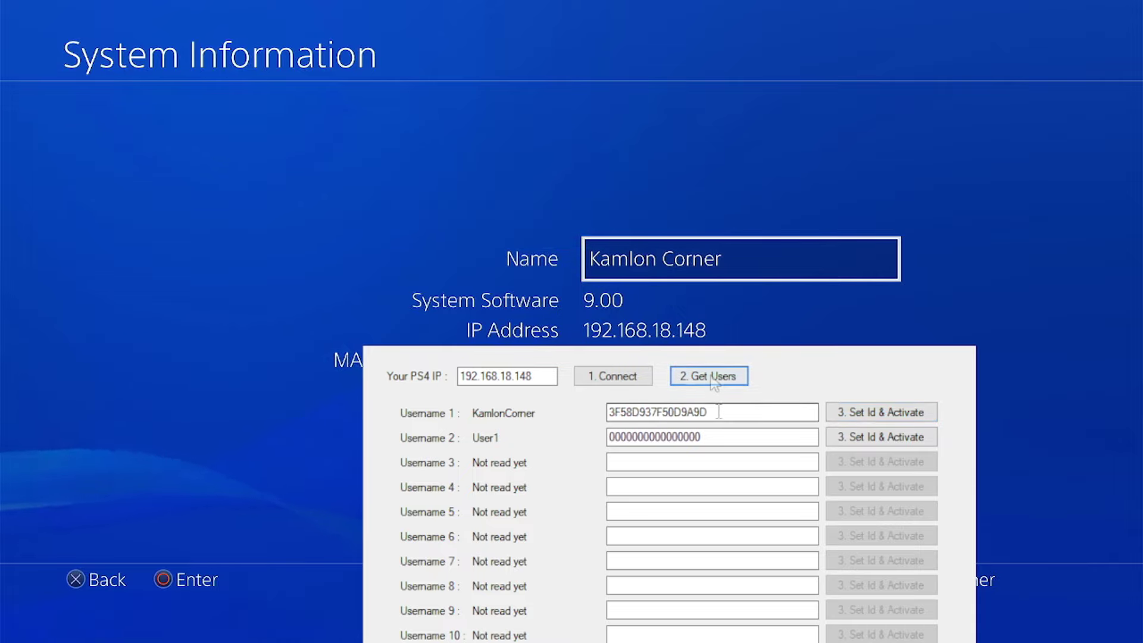